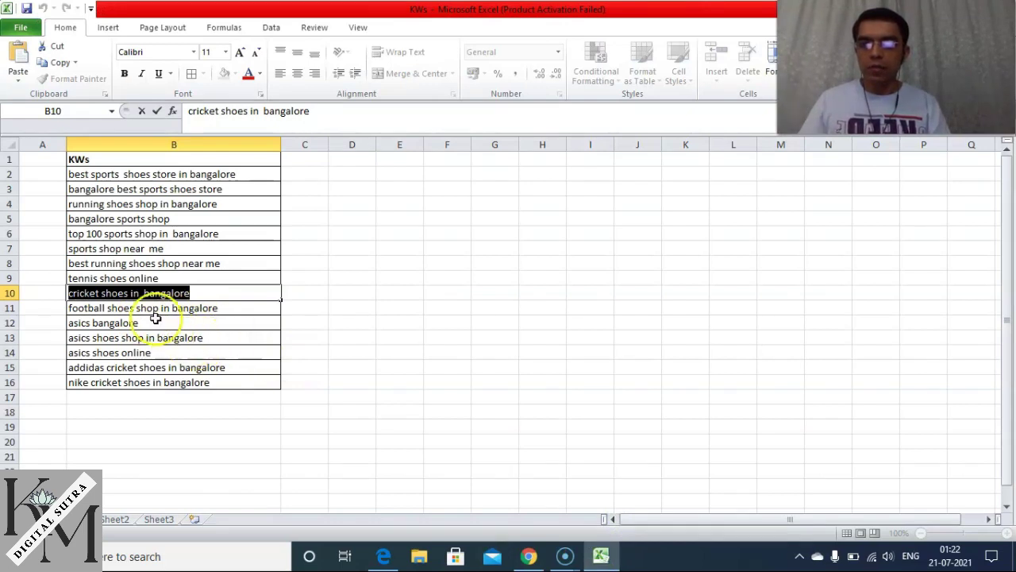
Copy the keyword "asics shoes shop in bangalore" from cell B13 of the KWs list
{"action": "left_click", "coordinate": [168, 322]}
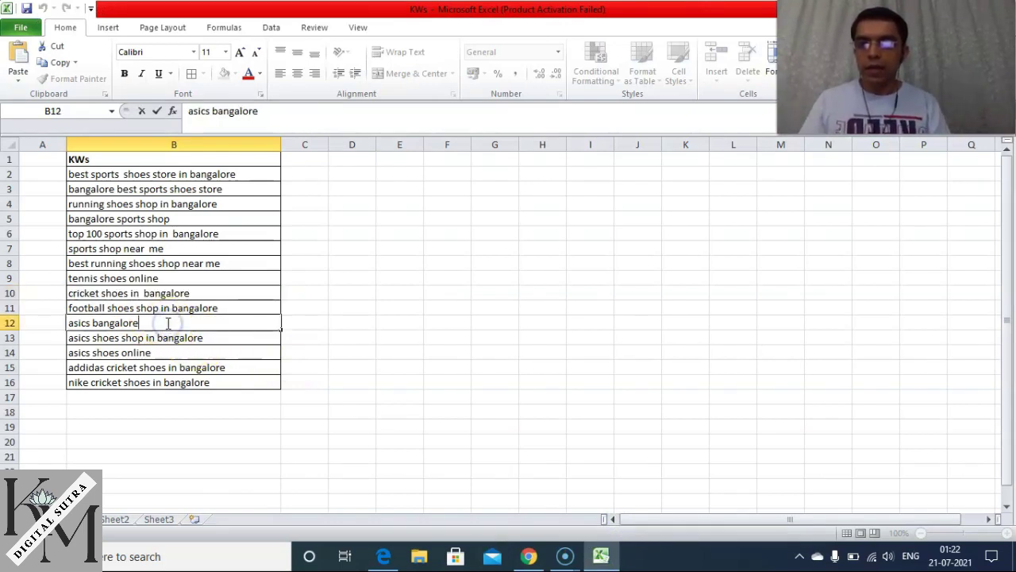
{"action": "double_click", "coordinate": [208, 338]}
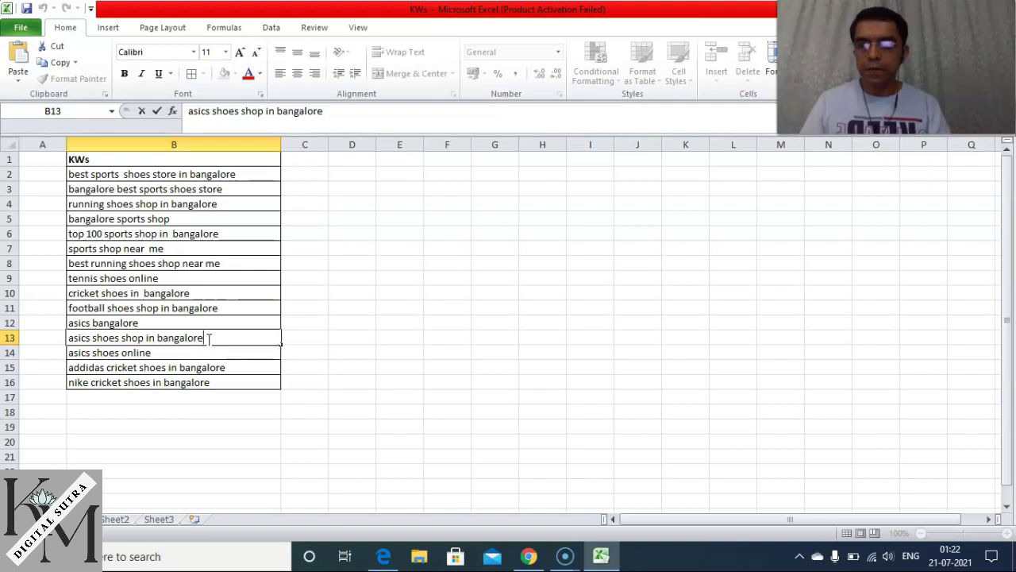
{"action": "left_click_drag", "start_coordinate": [208, 337], "coordinate": [56, 334]}
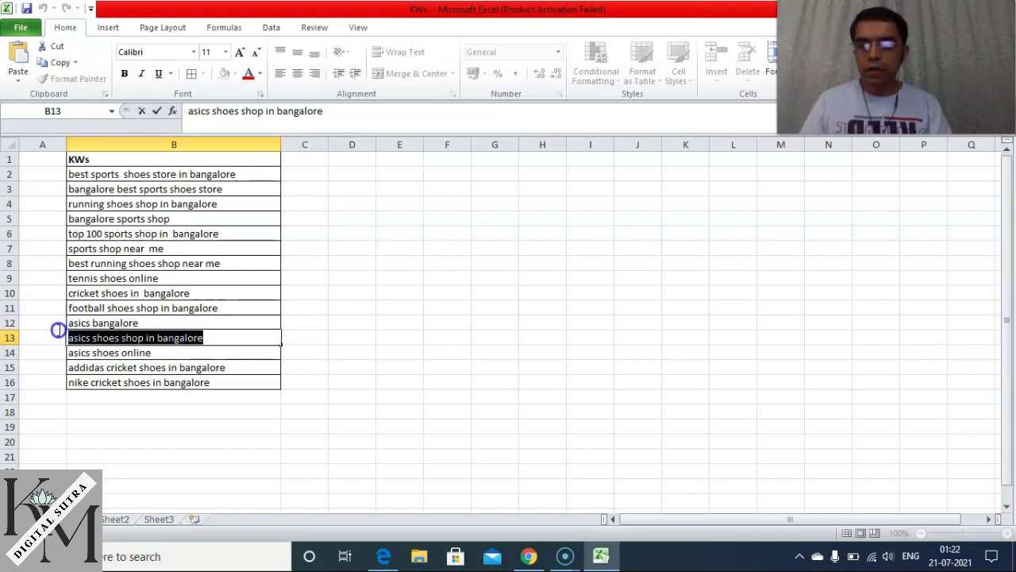
{"action": "right_click", "coordinate": [121, 337]}
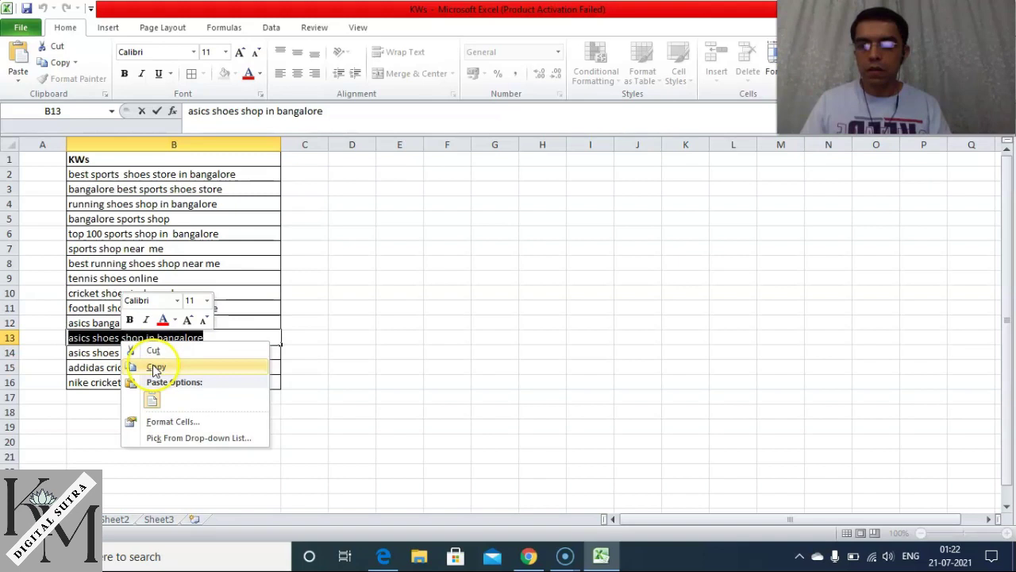
{"action": "left_click", "coordinate": [154, 367]}
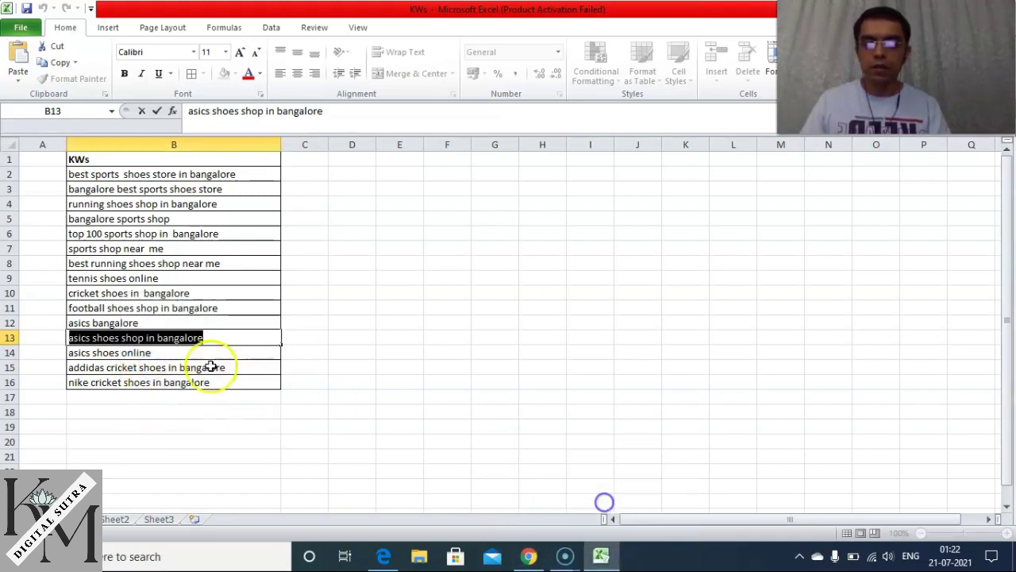
Switch to Google Ads Keyword Planner, try the copied keyword as a tenth entry under Discover new keywords, and remove it again
{"action": "mouse_move", "coordinate": [528, 556]}
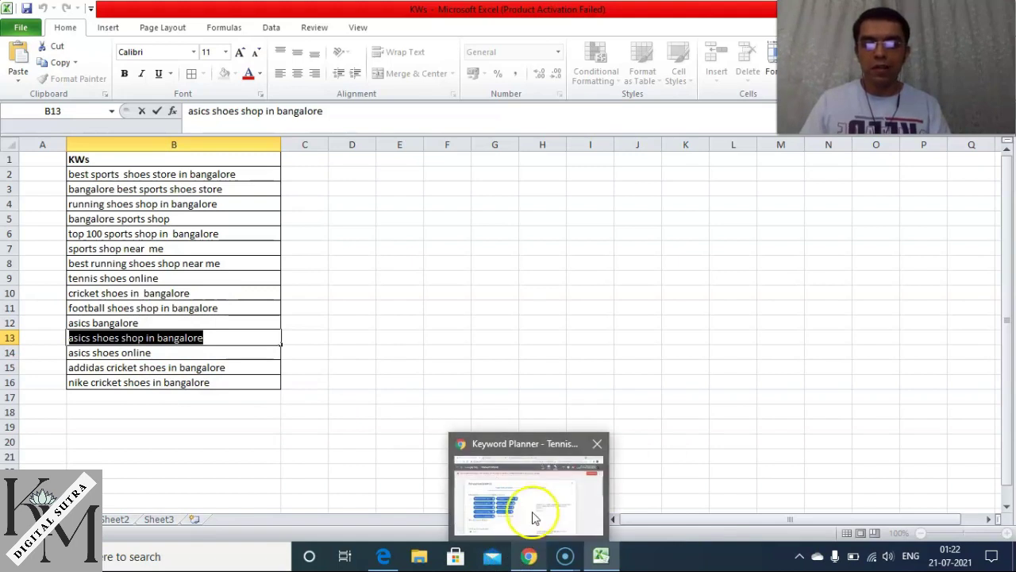
{"action": "left_click", "coordinate": [528, 509]}
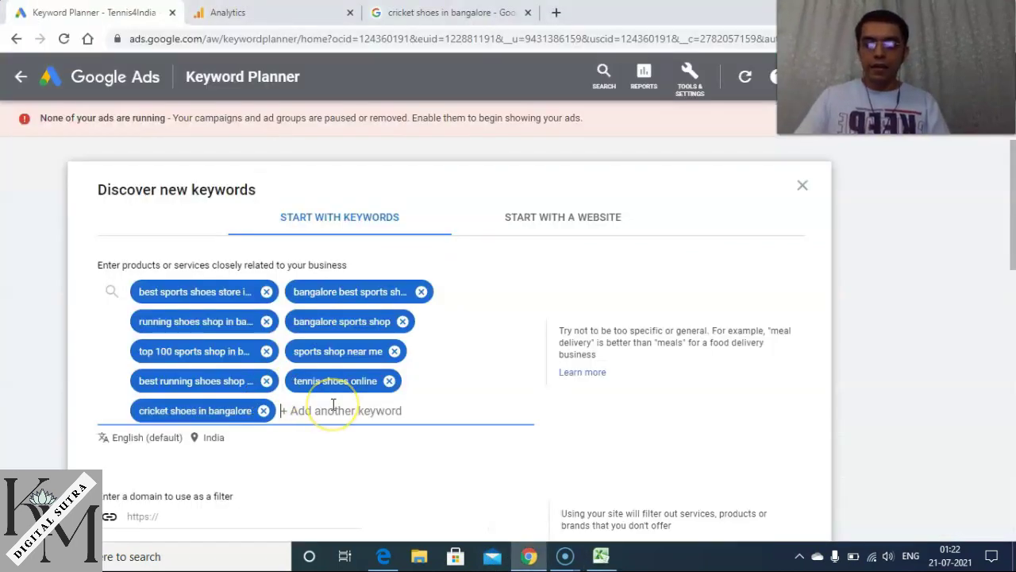
{"action": "key", "text": "ctrl+v"}
{"action": "key", "text": "Return"}
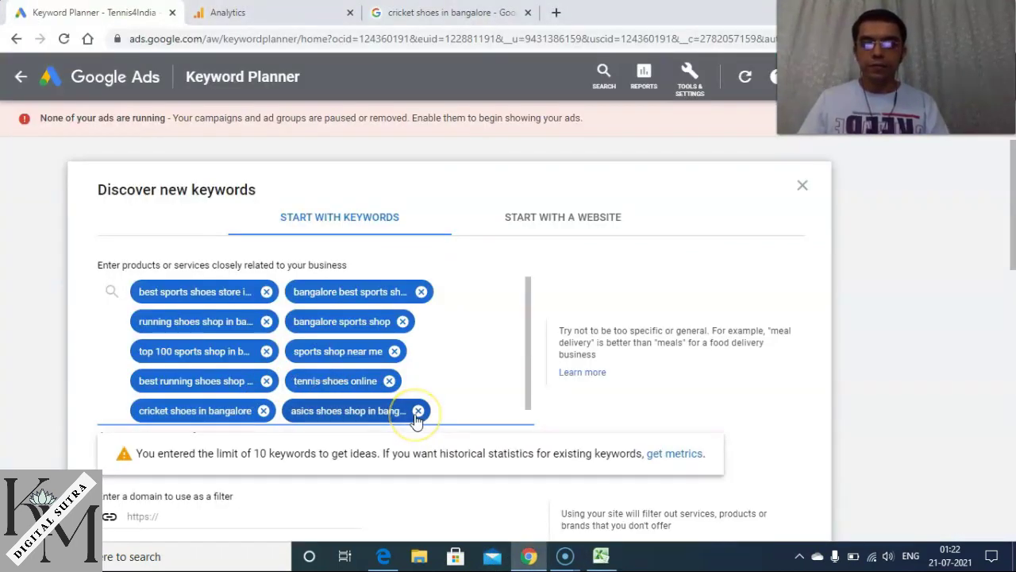
{"action": "left_click", "coordinate": [419, 416]}
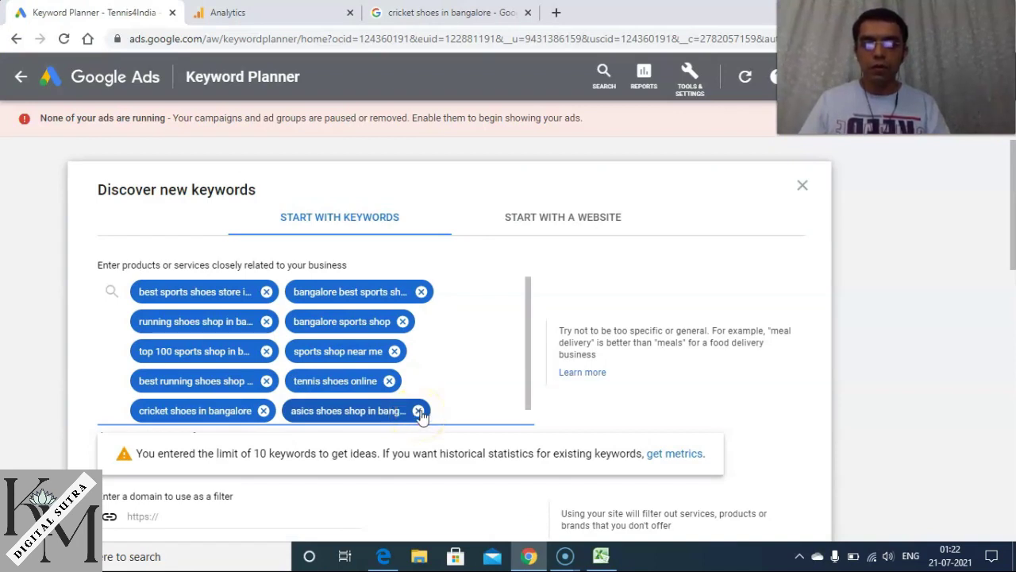
{"action": "left_click", "coordinate": [419, 412]}
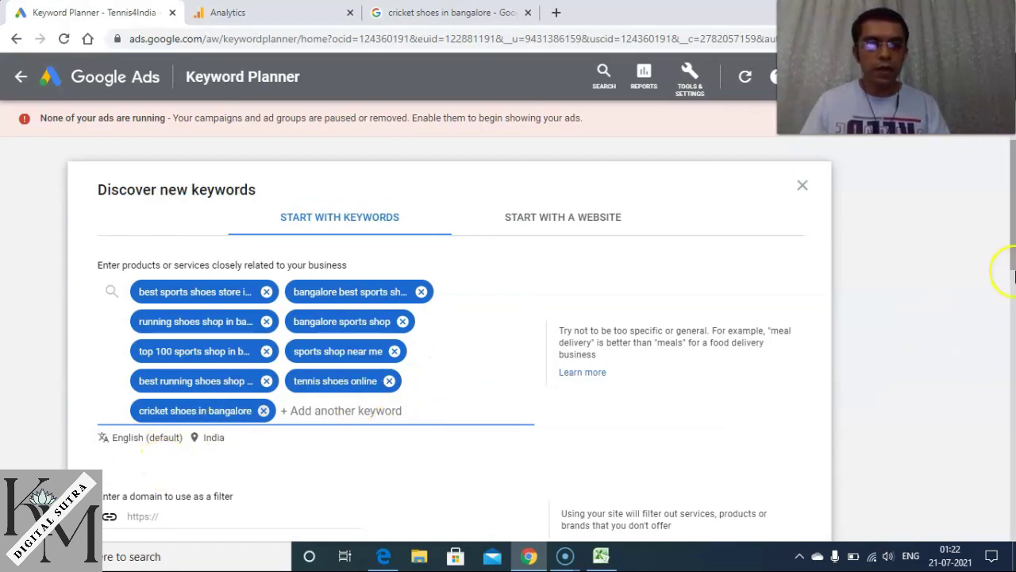
Load the NoahSports website in the tab holding the cricket shoes search and copy its address, noahsports.in
{"action": "left_click_drag", "start_coordinate": [1011, 242], "coordinate": [1010, 283]}
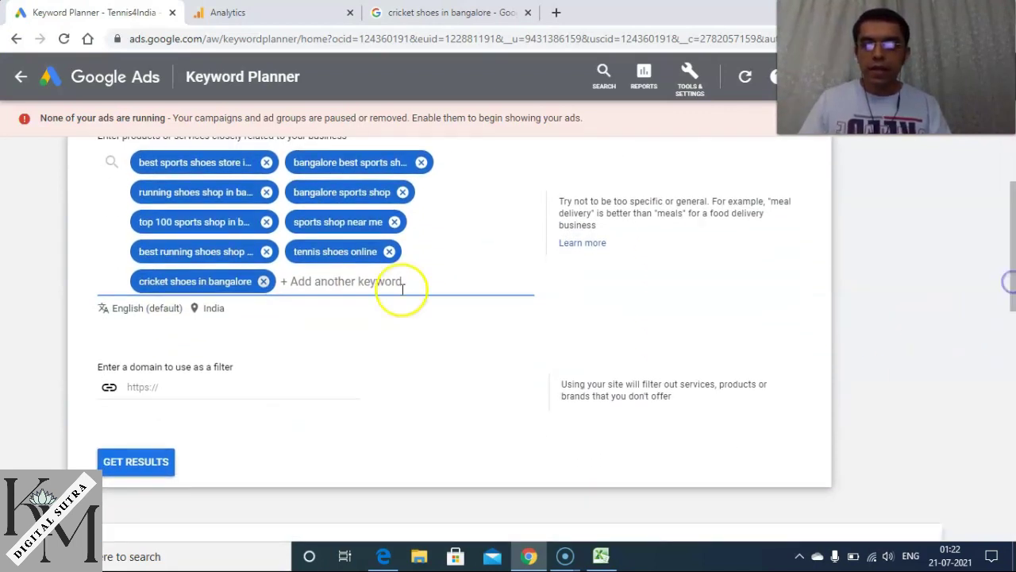
{"action": "left_click", "coordinate": [154, 388]}
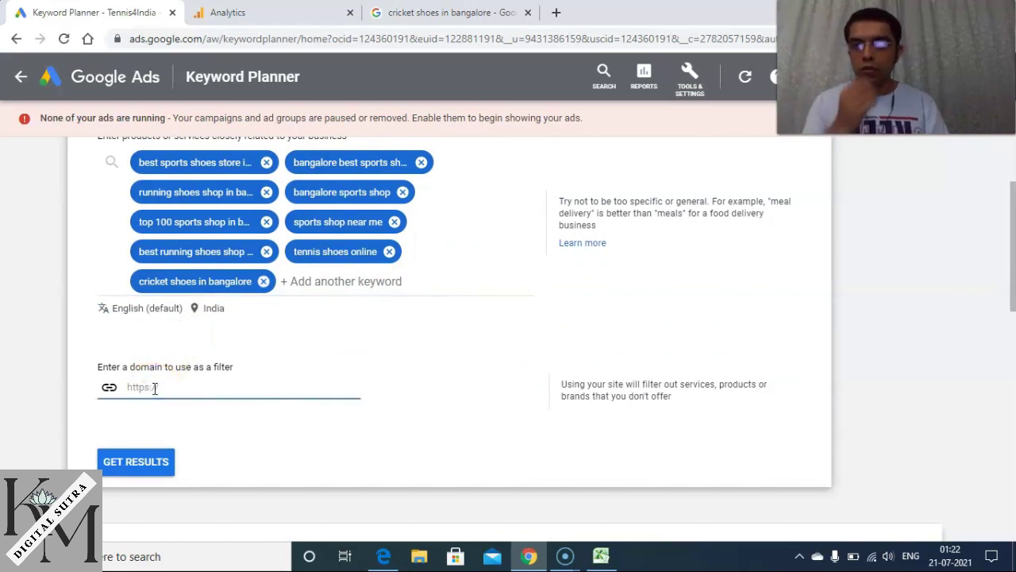
{"action": "left_click", "coordinate": [450, 11]}
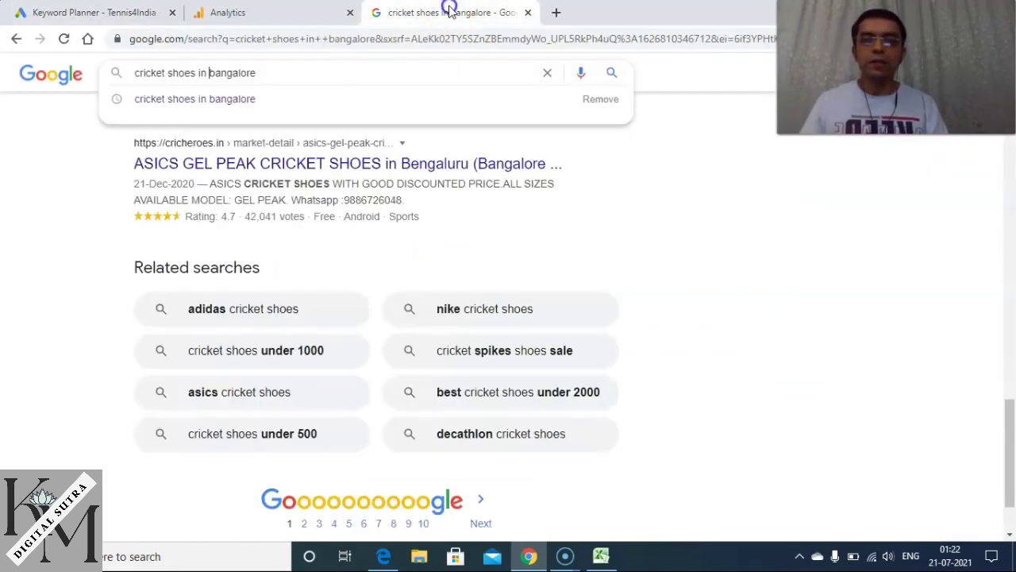
{"action": "left_click", "coordinate": [352, 39]}
{"action": "type", "text": "noah"}
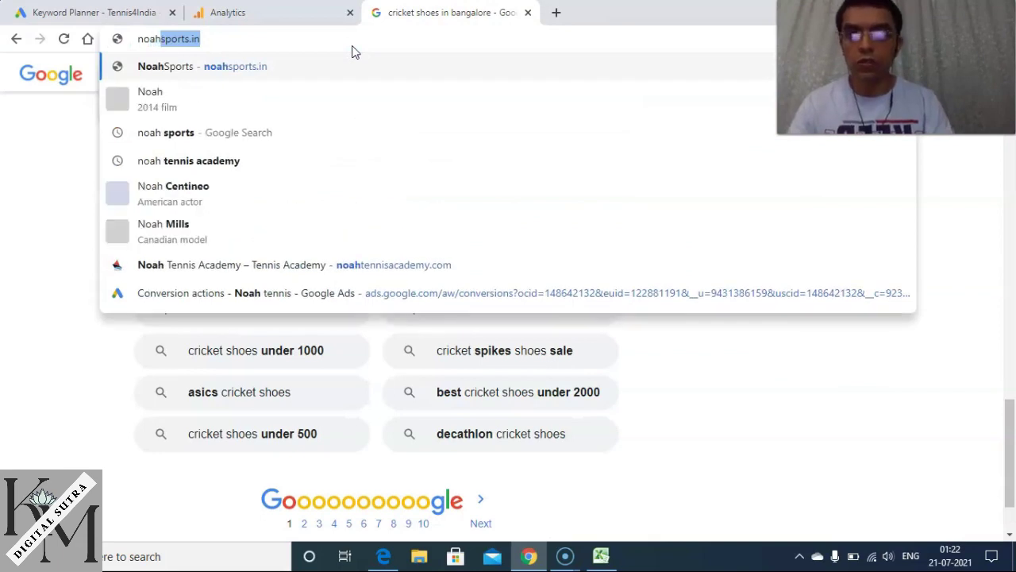
{"action": "left_click", "coordinate": [261, 69]}
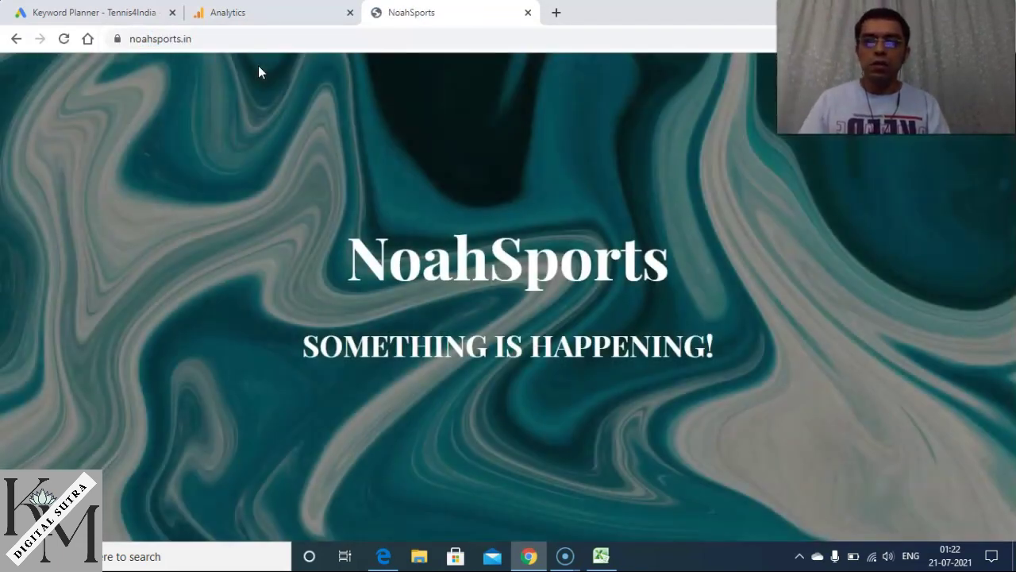
{"action": "left_click", "coordinate": [186, 39]}
{"action": "right_click", "coordinate": [188, 39]}
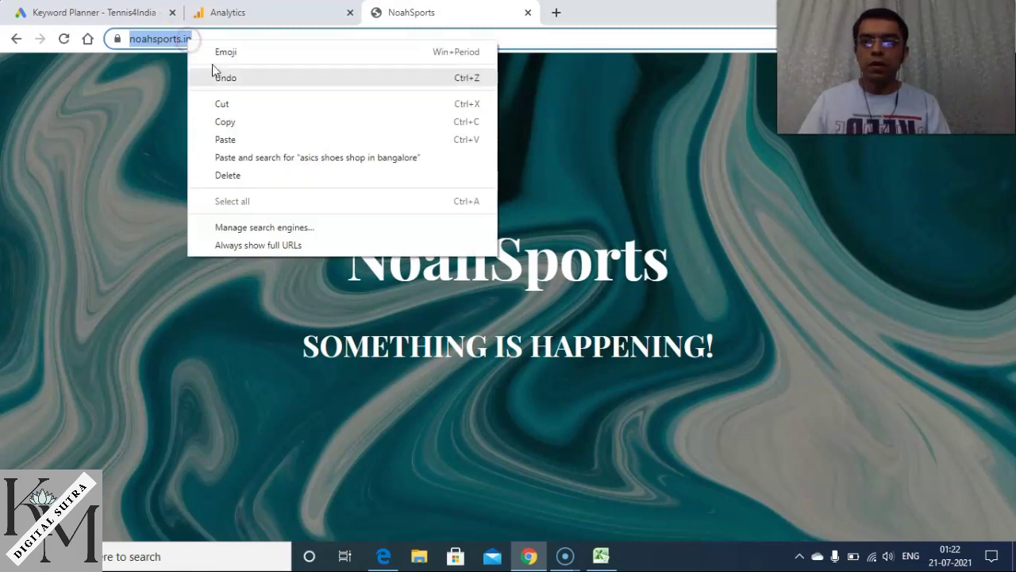
{"action": "left_click", "coordinate": [236, 121]}
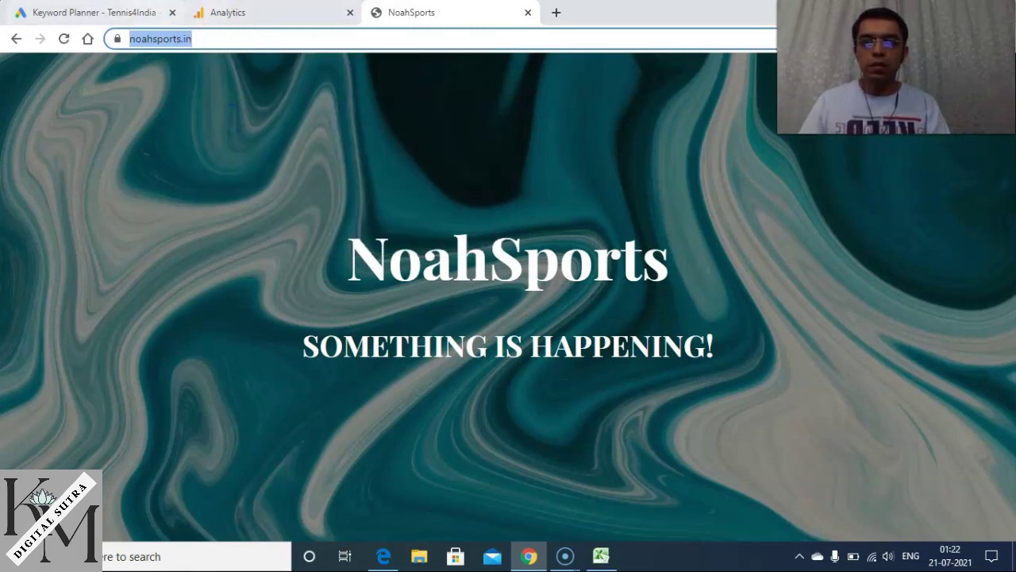
Paste the copied site address as the domain filter in Keyword Planner and get the keyword results
{"action": "left_click", "coordinate": [137, 12]}
{"action": "left_click", "coordinate": [198, 385]}
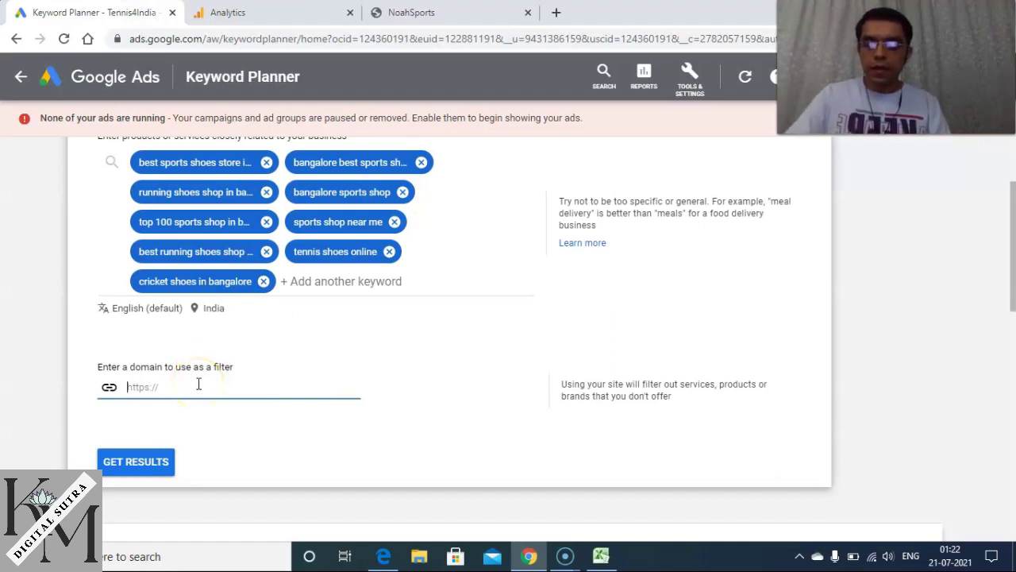
{"action": "key", "text": "ctrl+v"}
{"action": "left_click", "coordinate": [141, 467]}
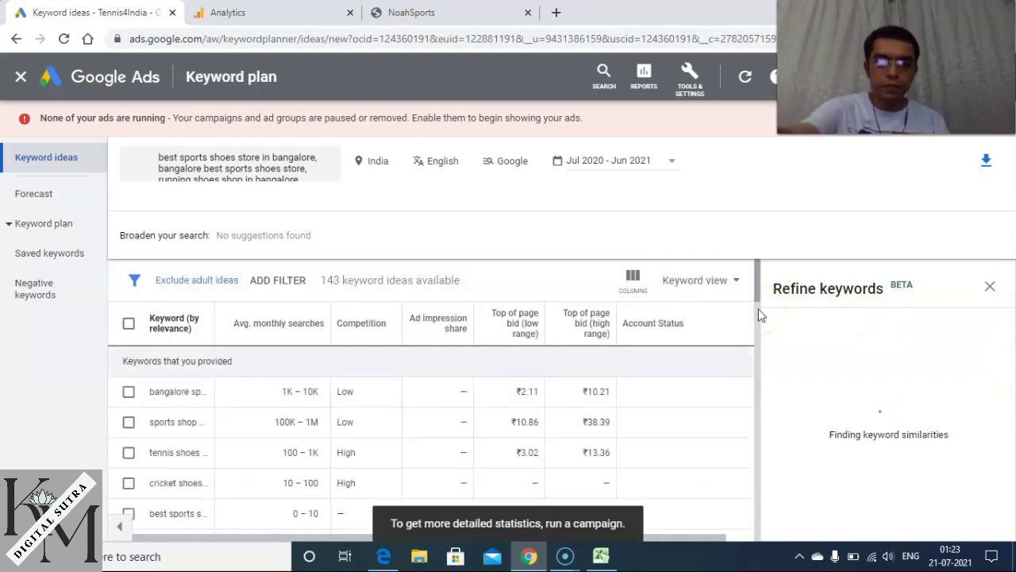
Close the Refine keywords pane and review the average monthly searches of the provided keywords
{"action": "left_click", "coordinate": [757, 300]}
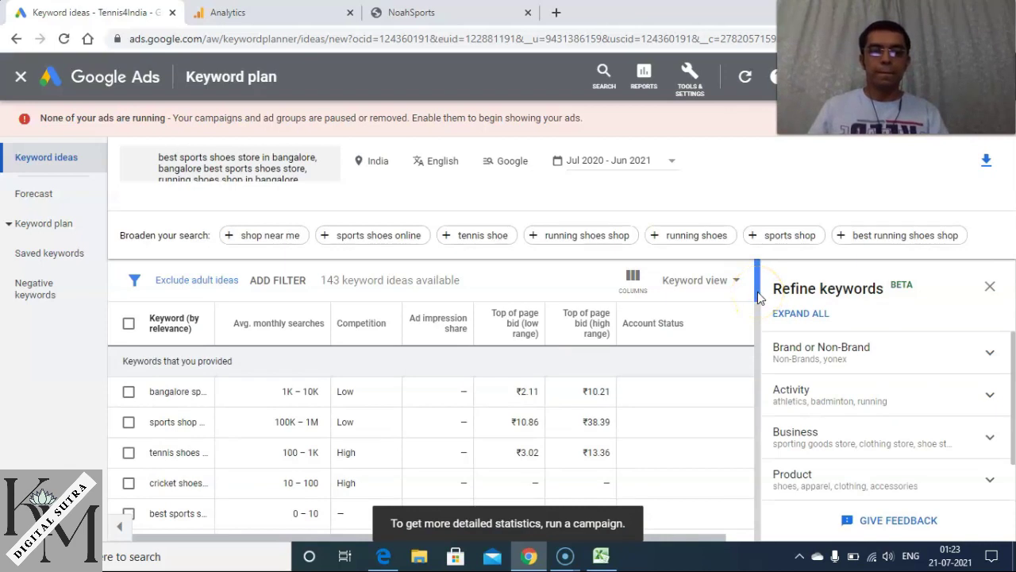
{"action": "left_click", "coordinate": [990, 288]}
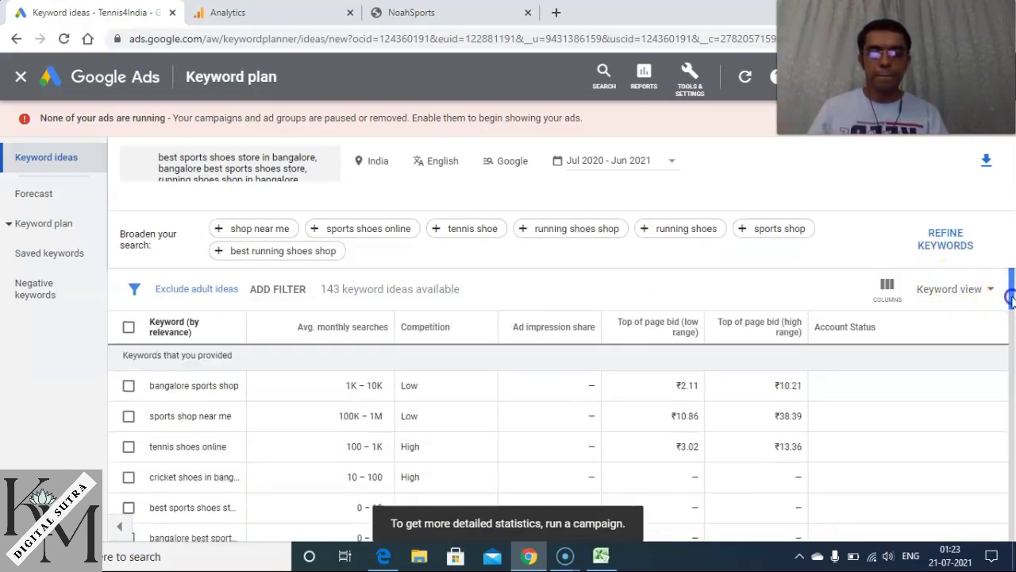
{"action": "scroll", "coordinate": [1008, 291], "scroll_direction": "down", "scroll_amount": 2}
{"action": "scroll", "coordinate": [1010, 289], "scroll_direction": "up", "scroll_amount": 2}
{"action": "mouse_move", "coordinate": [1010, 287]}
{"action": "left_mouse_down"}
{"action": "mouse_move", "coordinate": [1010, 314]}
{"action": "mouse_move", "coordinate": [1012, 295]}
{"action": "left_mouse_up"}
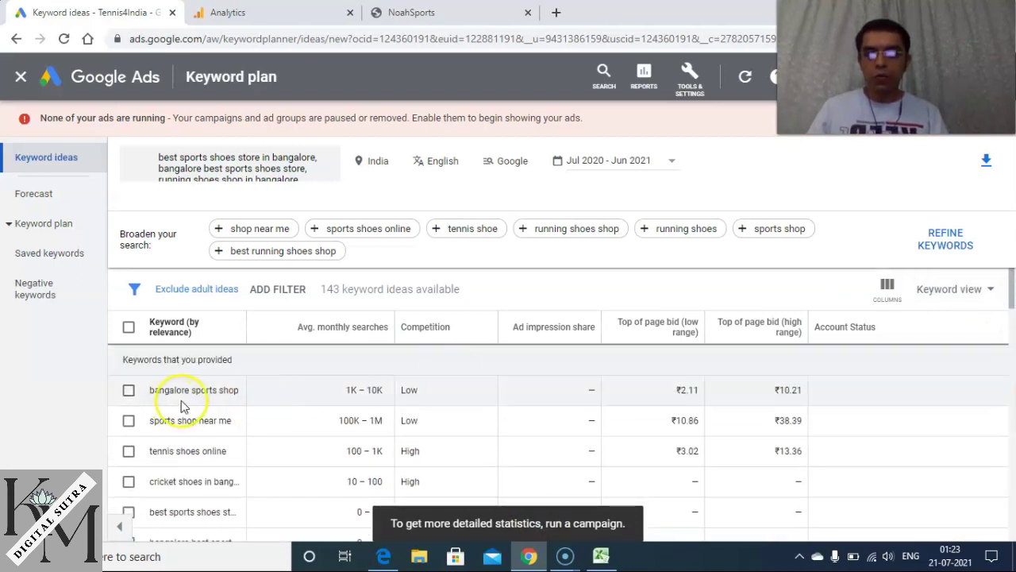
{"action": "mouse_move", "coordinate": [333, 332]}
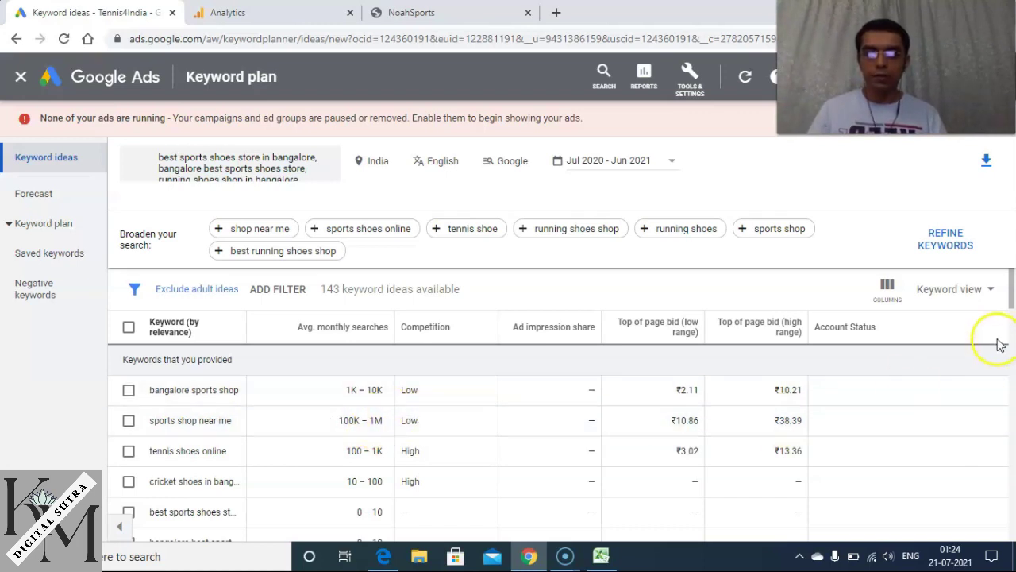
Examine the suggested keyword ideas, comparing monthly searches, competition and top of page bid ranges, and return to the provided keywords
{"action": "mouse_move", "coordinate": [1012, 298]}
{"action": "left_mouse_down"}
{"action": "mouse_move", "coordinate": [1012, 306]}
{"action": "mouse_move", "coordinate": [1011, 296]}
{"action": "left_mouse_up"}
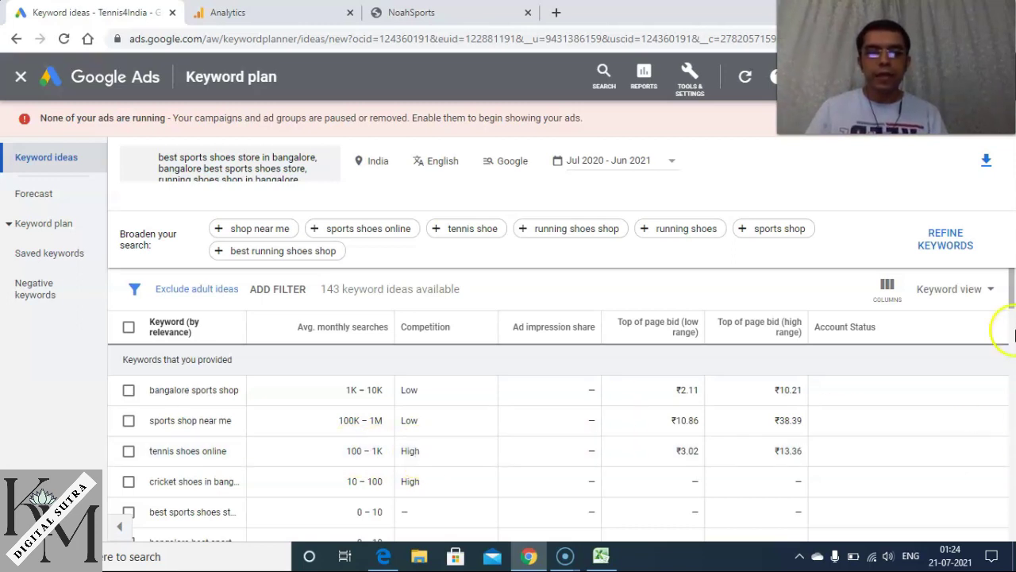
{"action": "scroll", "coordinate": [1008, 328], "scroll_direction": "down", "scroll_amount": 2}
{"action": "left_click_drag", "start_coordinate": [1010, 327], "coordinate": [1011, 343]}
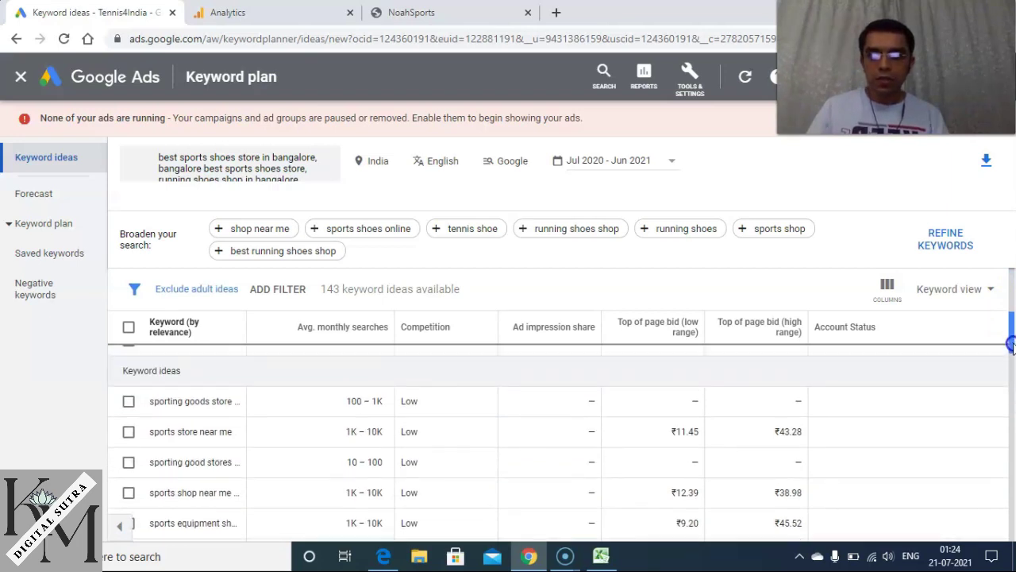
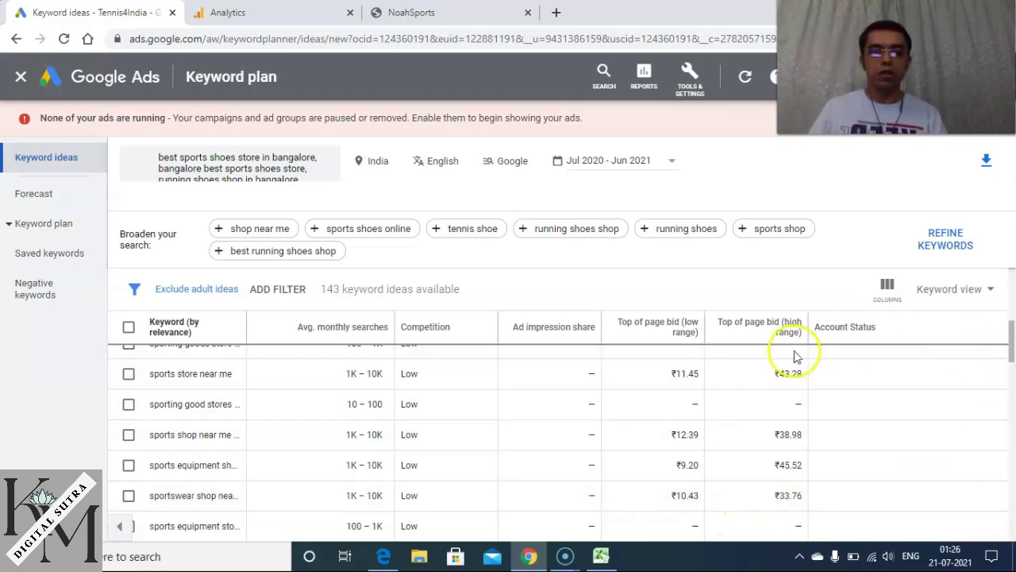
{"action": "left_click_drag", "start_coordinate": [1010, 347], "coordinate": [1010, 372]}
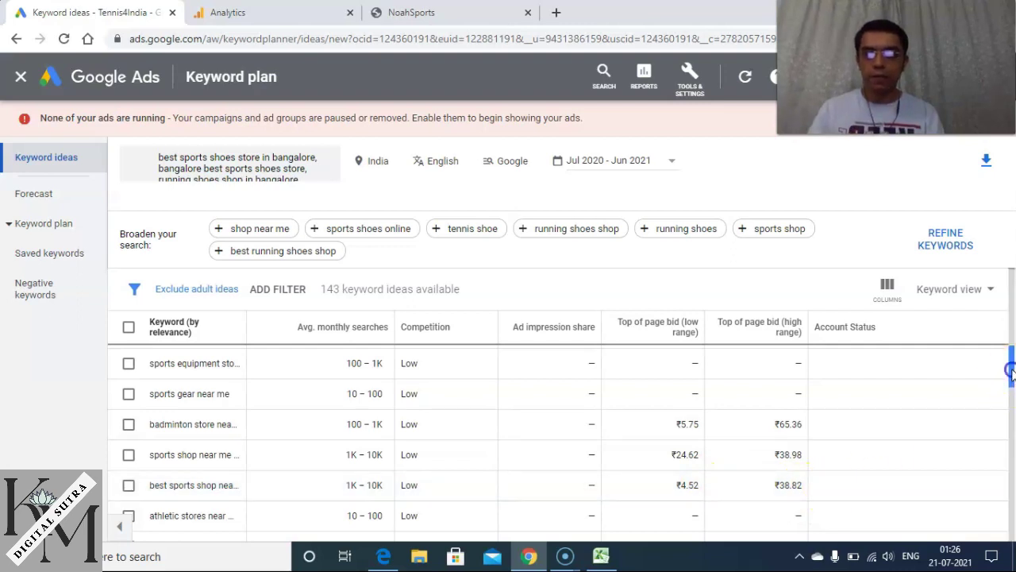
{"action": "scroll", "coordinate": [1010, 381], "scroll_direction": "down", "scroll_amount": 1}
{"action": "left_click_drag", "start_coordinate": [1010, 381], "coordinate": [1011, 386]}
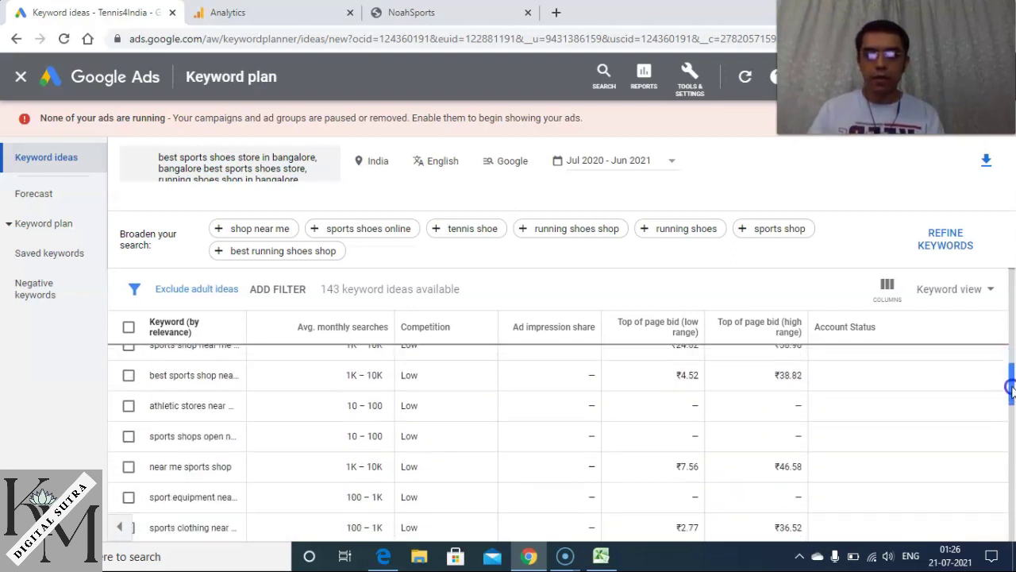
{"action": "left_click_drag", "start_coordinate": [1010, 387], "coordinate": [1010, 472]}
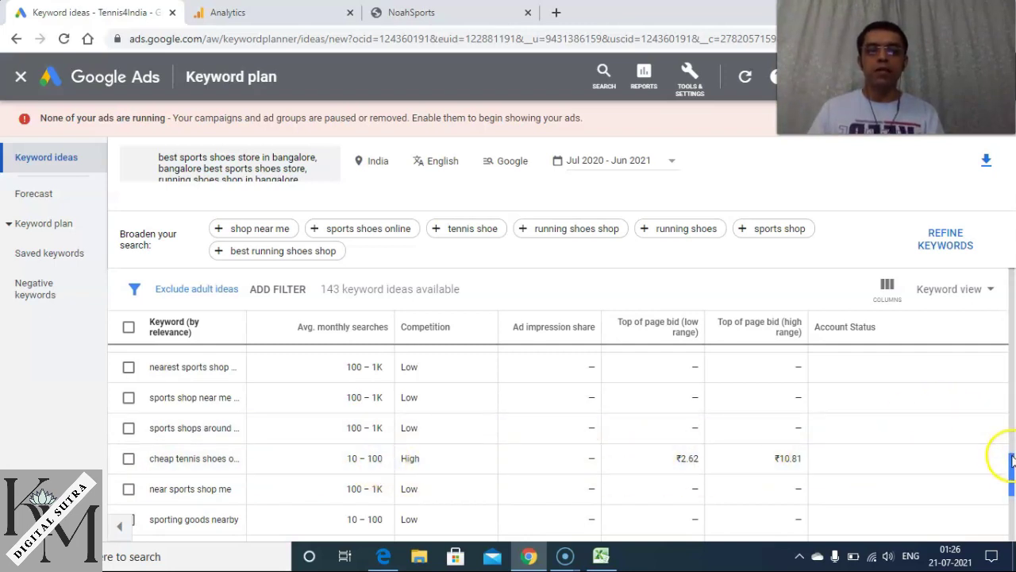
{"action": "left_click_drag", "start_coordinate": [1011, 459], "coordinate": [1010, 485]}
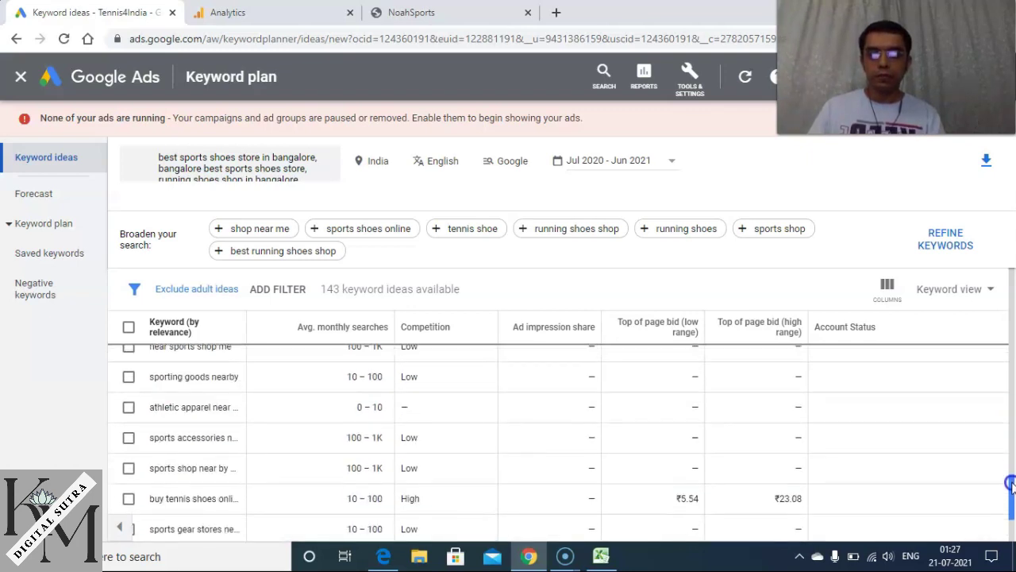
{"action": "left_click_drag", "start_coordinate": [1011, 484], "coordinate": [1010, 490]}
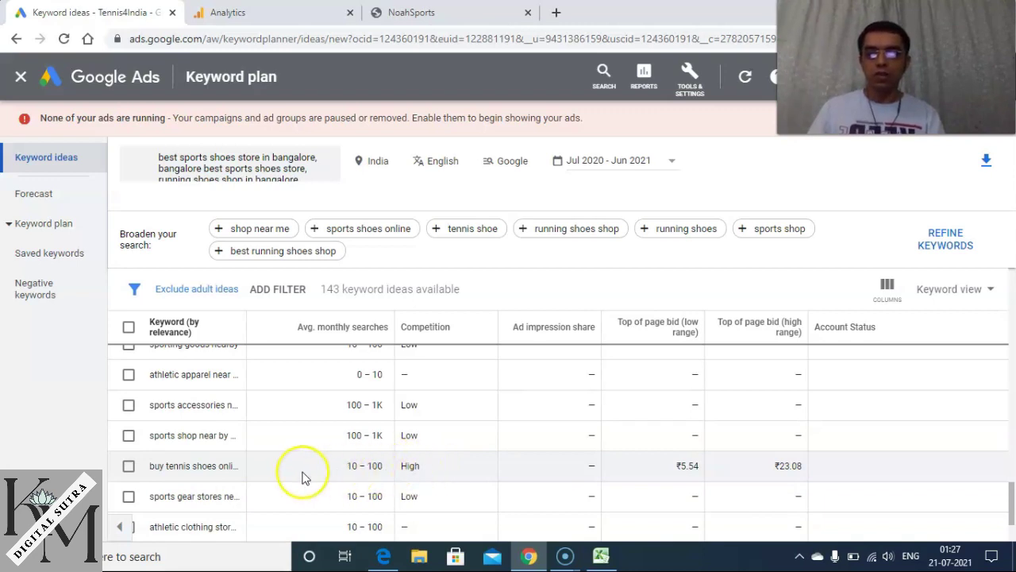
{"action": "left_click_drag", "start_coordinate": [1013, 496], "coordinate": [1013, 286]}
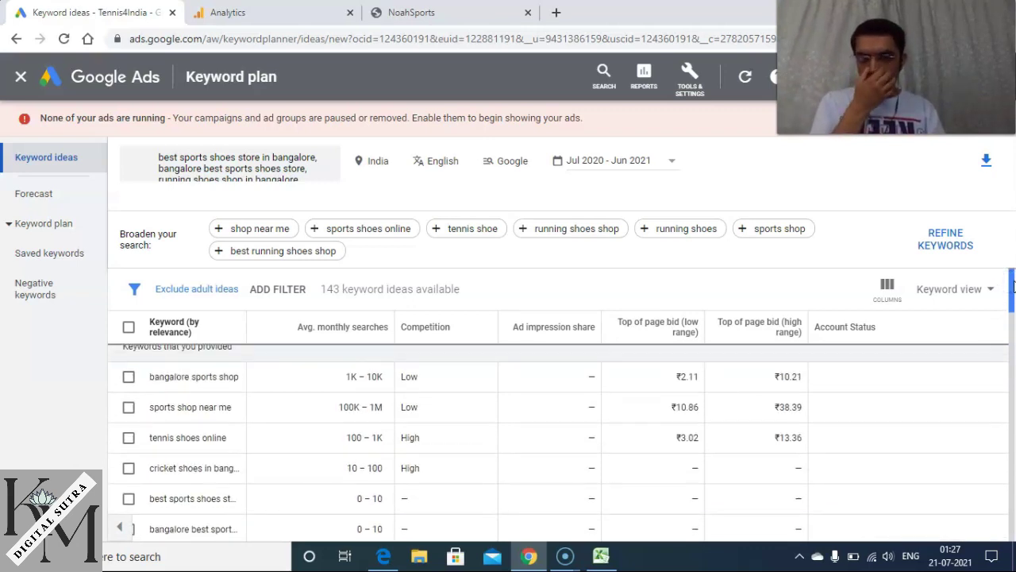
Switch to Google Analytics and open the All Pages report of the Behaviour site content
{"action": "left_click", "coordinate": [258, 18]}
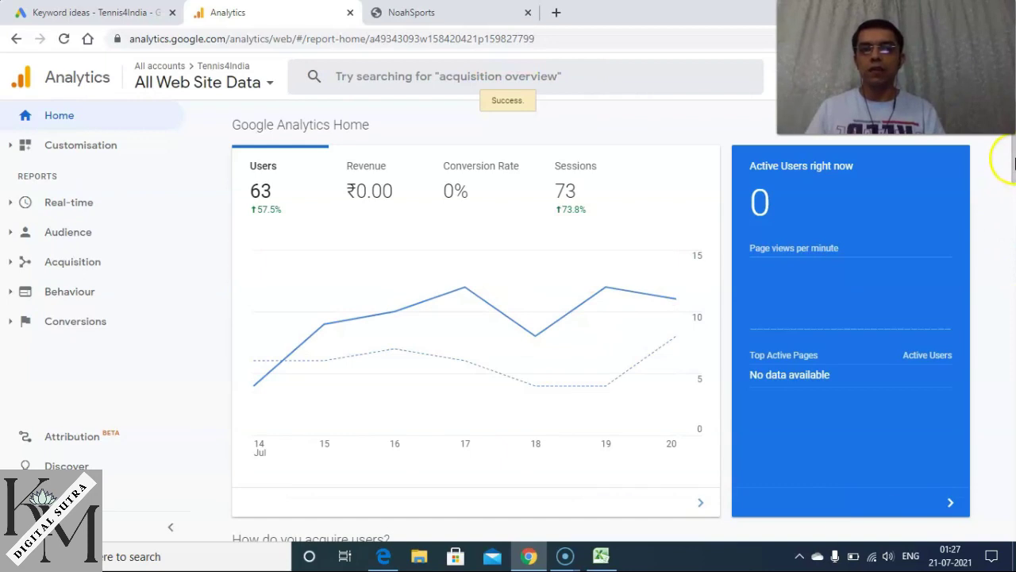
{"action": "left_click_drag", "start_coordinate": [1013, 165], "coordinate": [1011, 155]}
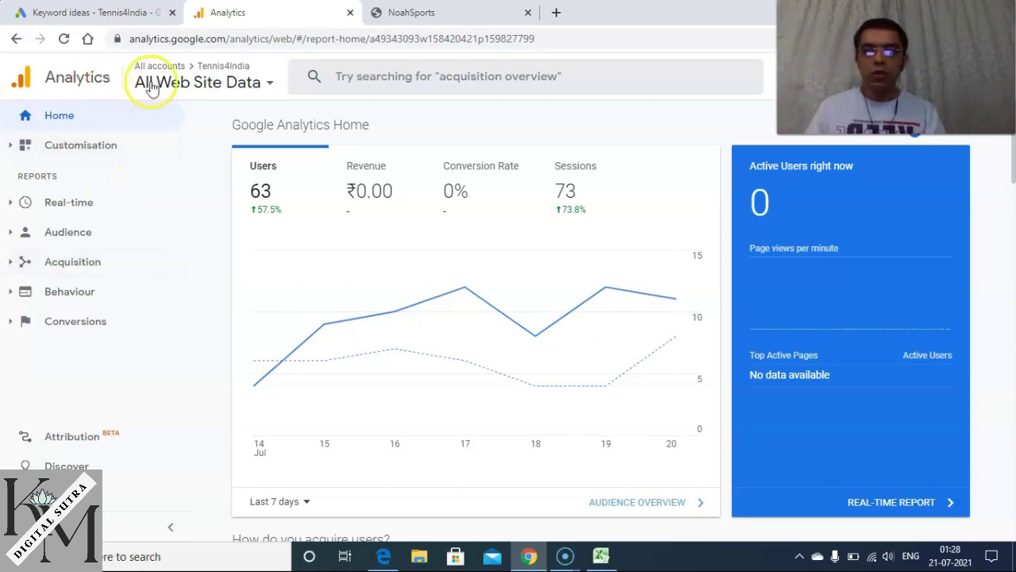
{"action": "left_click", "coordinate": [83, 292]}
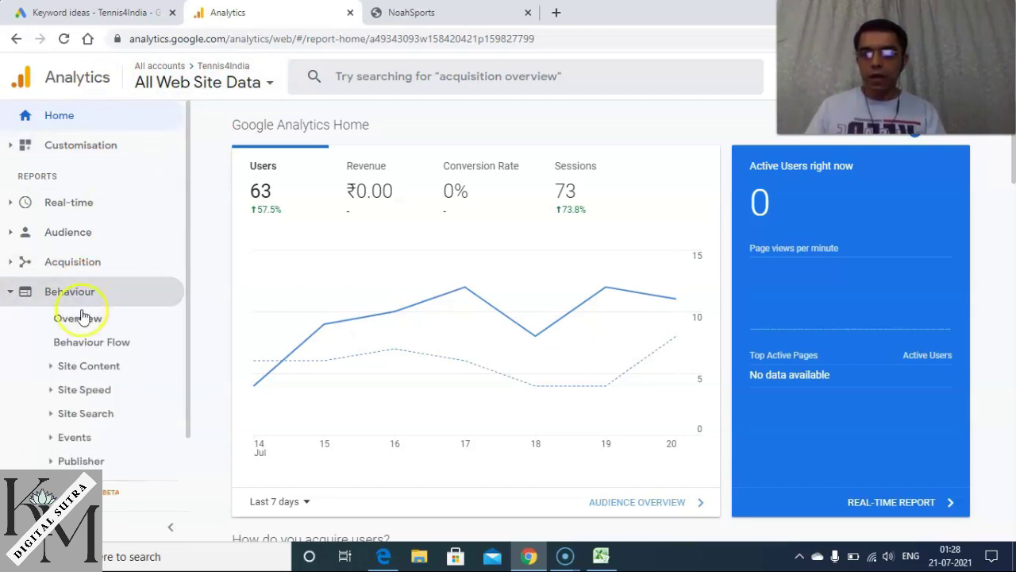
{"action": "left_click", "coordinate": [96, 370]}
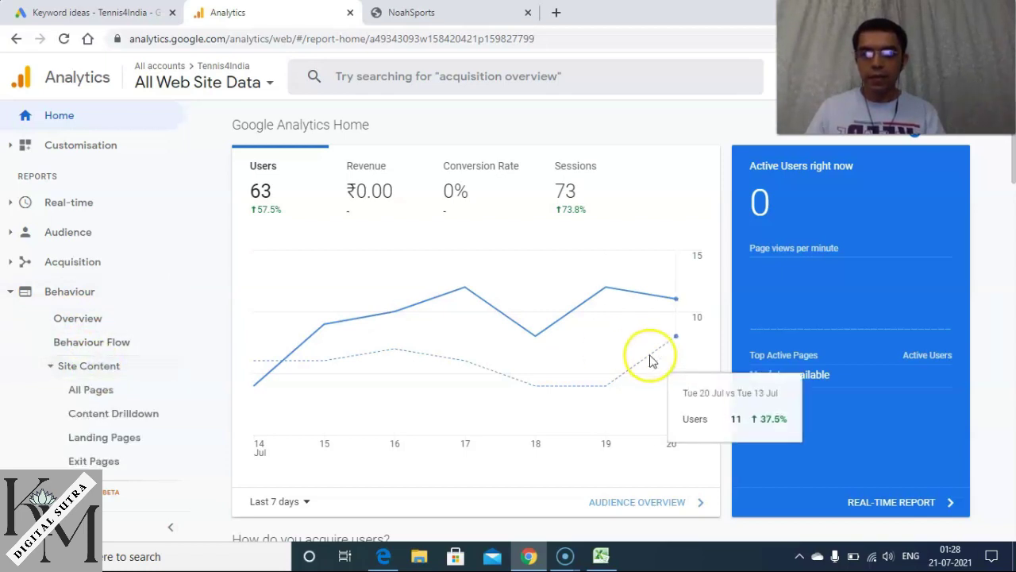
{"action": "left_click", "coordinate": [96, 392]}
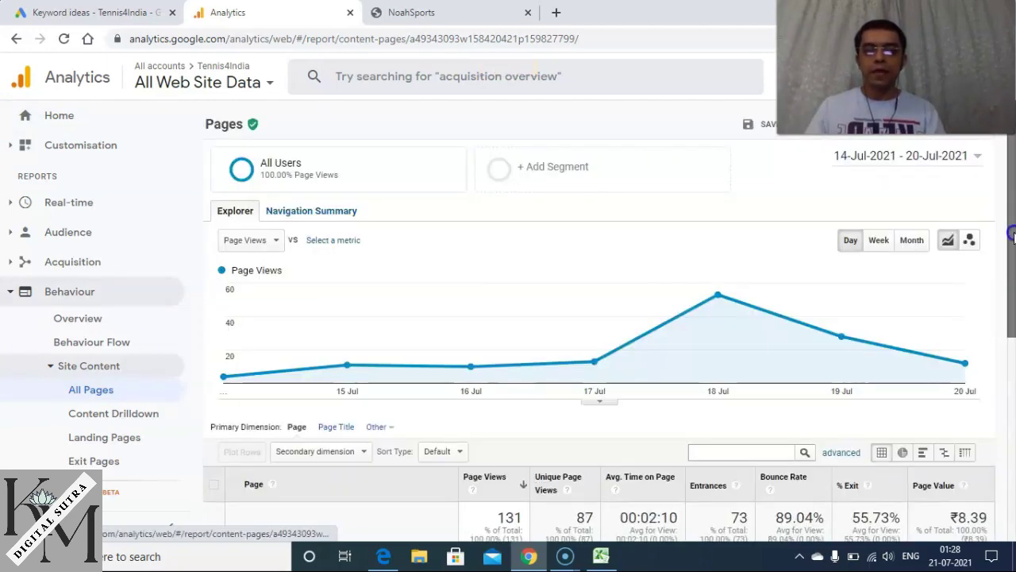
Review the page views, time on page and bounce rate listed for each page of the site
{"action": "scroll", "coordinate": [1013, 292], "scroll_direction": "down", "scroll_amount": 2}
{"action": "left_click_drag", "start_coordinate": [1013, 292], "coordinate": [1013, 373]}
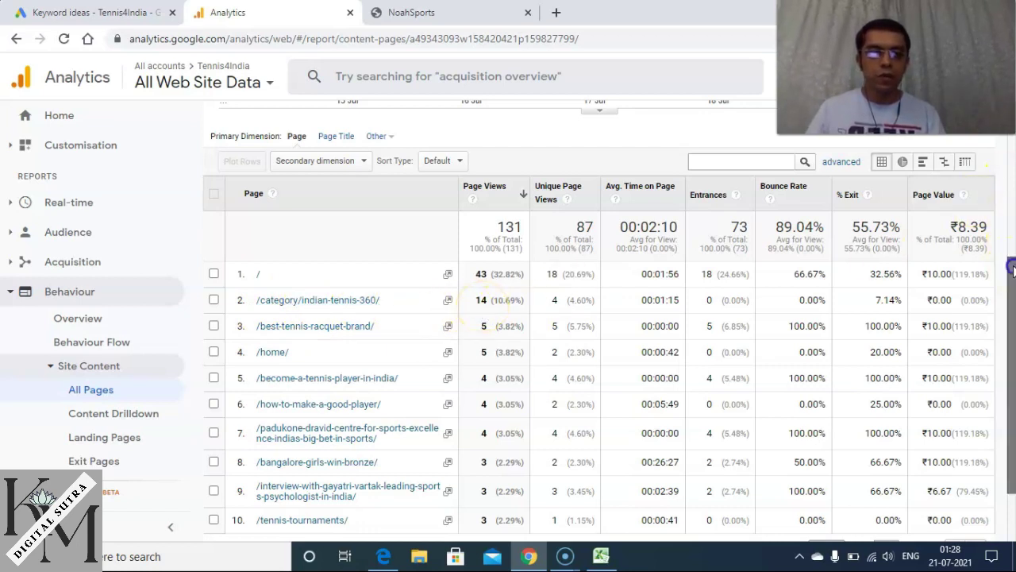
{"action": "scroll", "coordinate": [1013, 270], "scroll_direction": "up", "scroll_amount": 4}
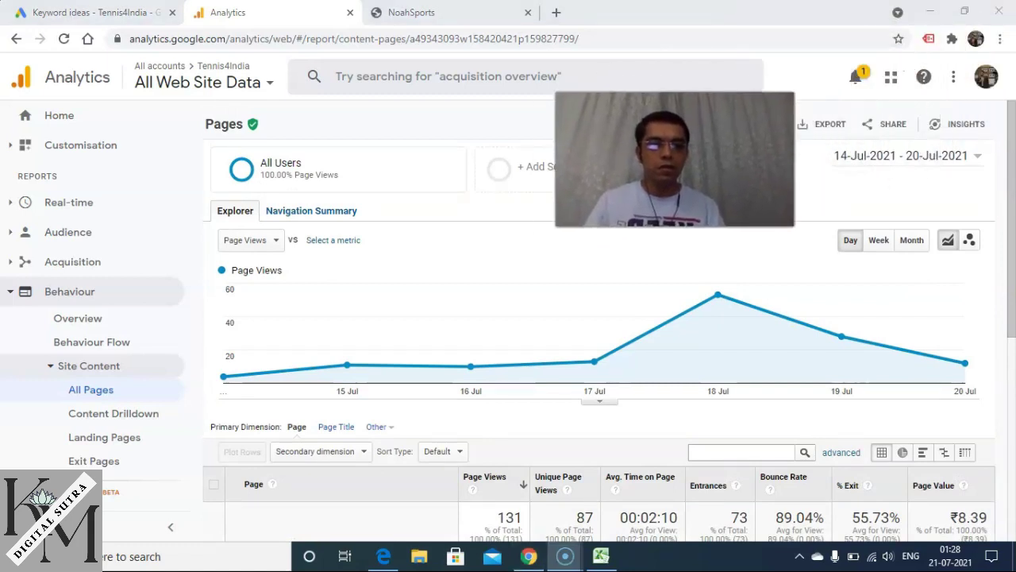
Set the Pages report's date range to 01-Feb-2021 through 20-Jul-2021 and apply it
{"action": "left_click", "coordinate": [977, 156]}
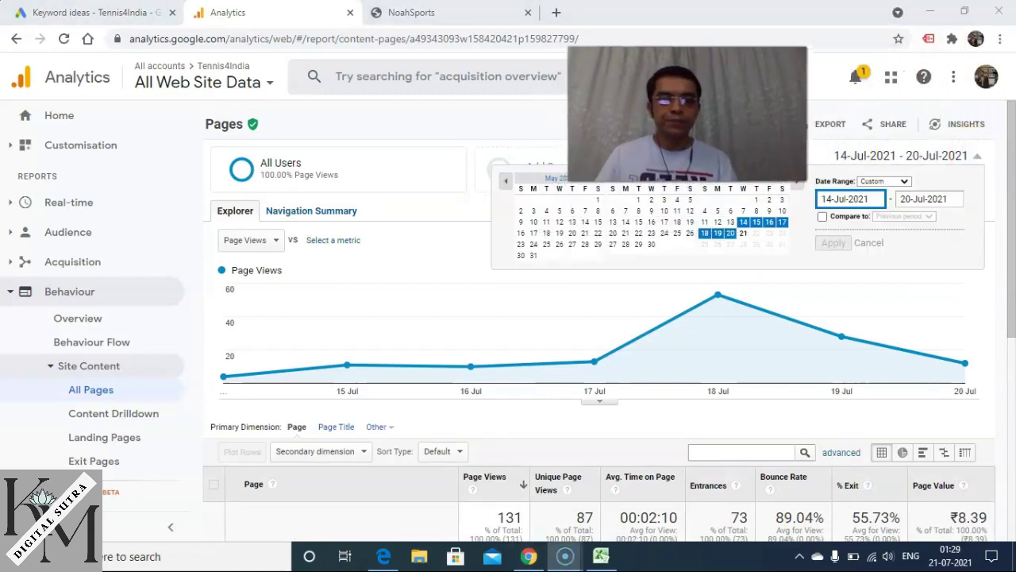
{"action": "left_click", "coordinate": [505, 181]}
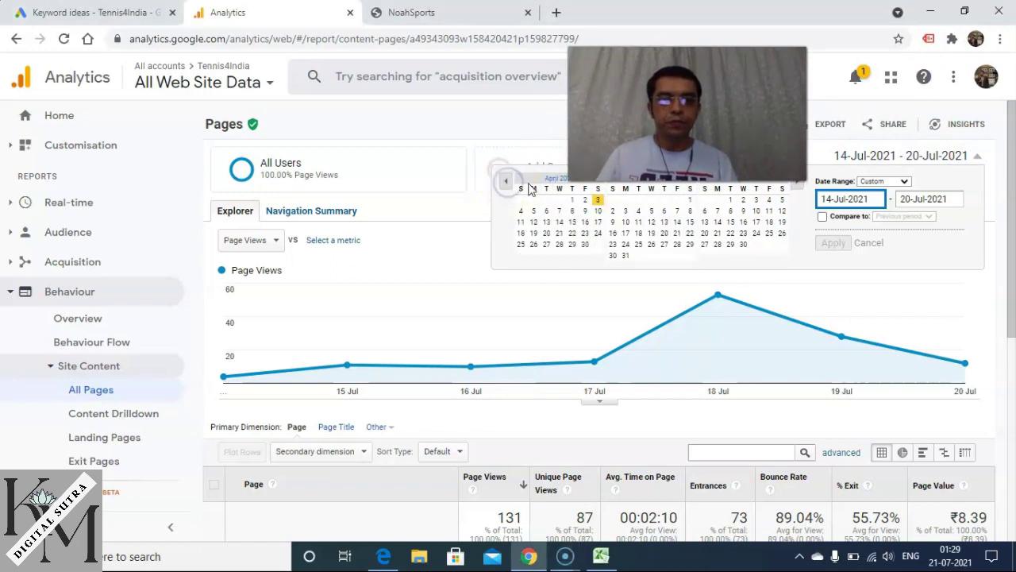
{"action": "left_click", "coordinate": [506, 182]}
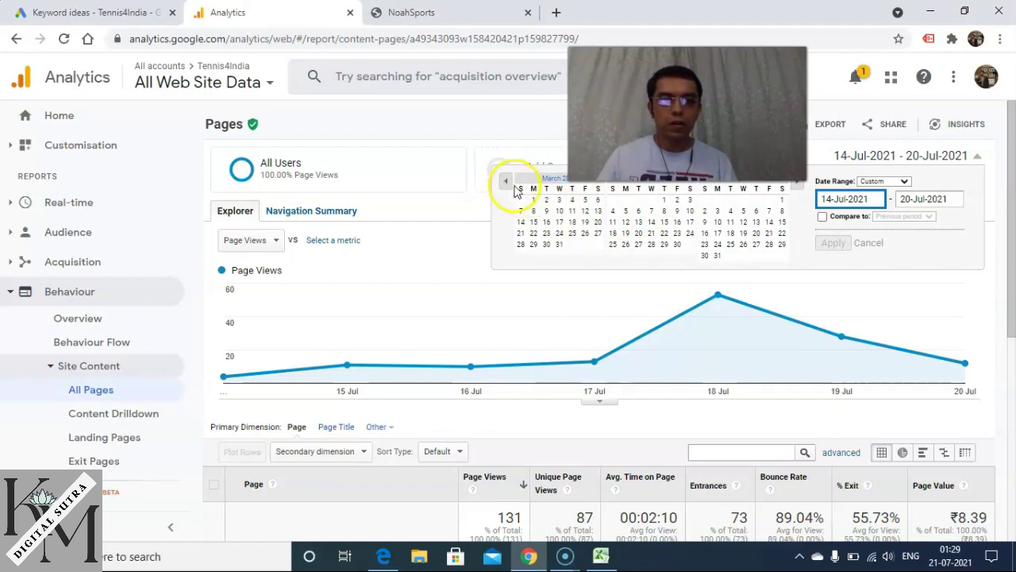
{"action": "left_click", "coordinate": [505, 181]}
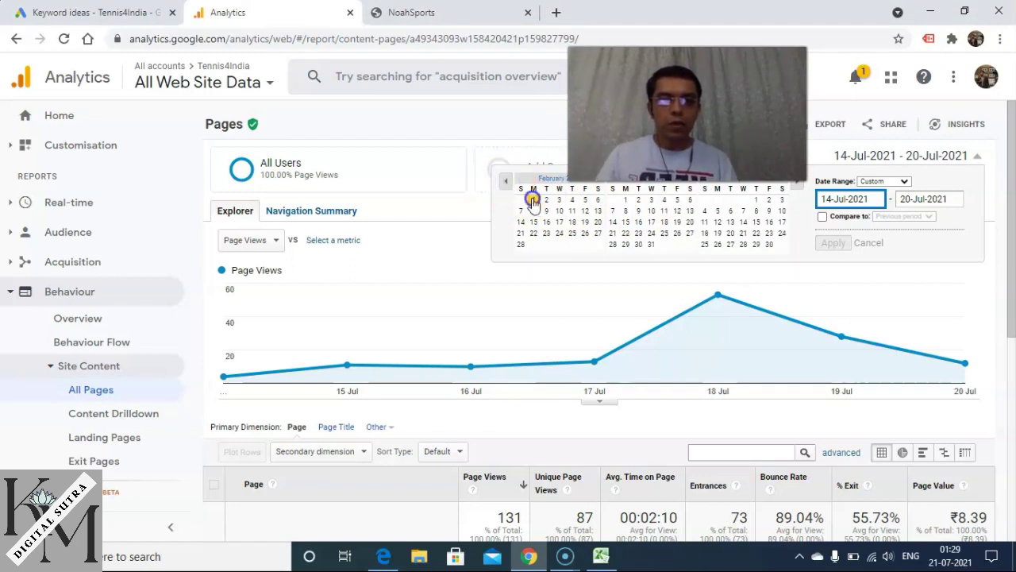
{"action": "left_click", "coordinate": [533, 201]}
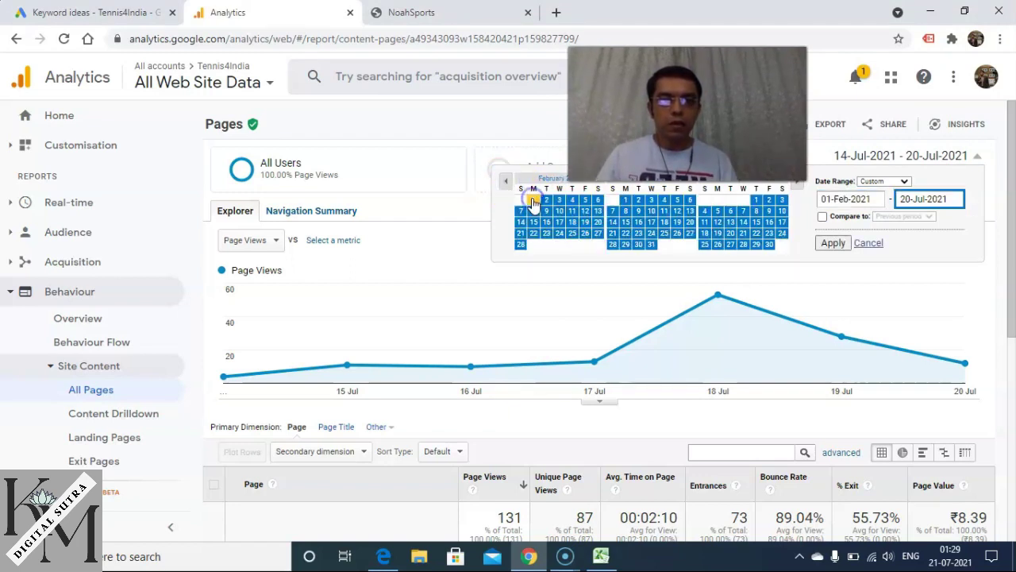
{"action": "left_click", "coordinate": [834, 244]}
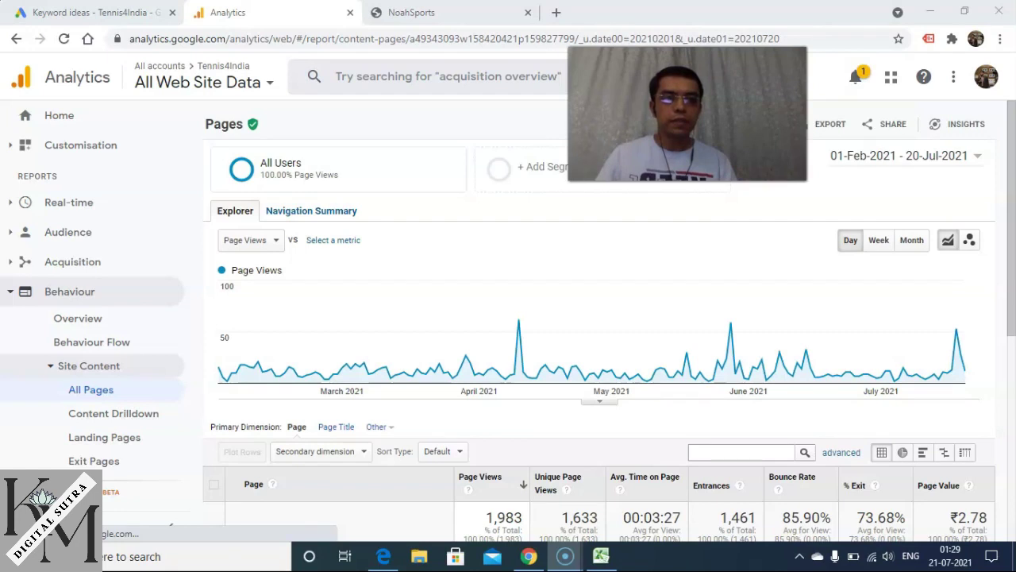
Examine the most viewed pages for the extended period to find topics that attract visitors
{"action": "left_click_drag", "start_coordinate": [1013, 194], "coordinate": [1013, 364]}
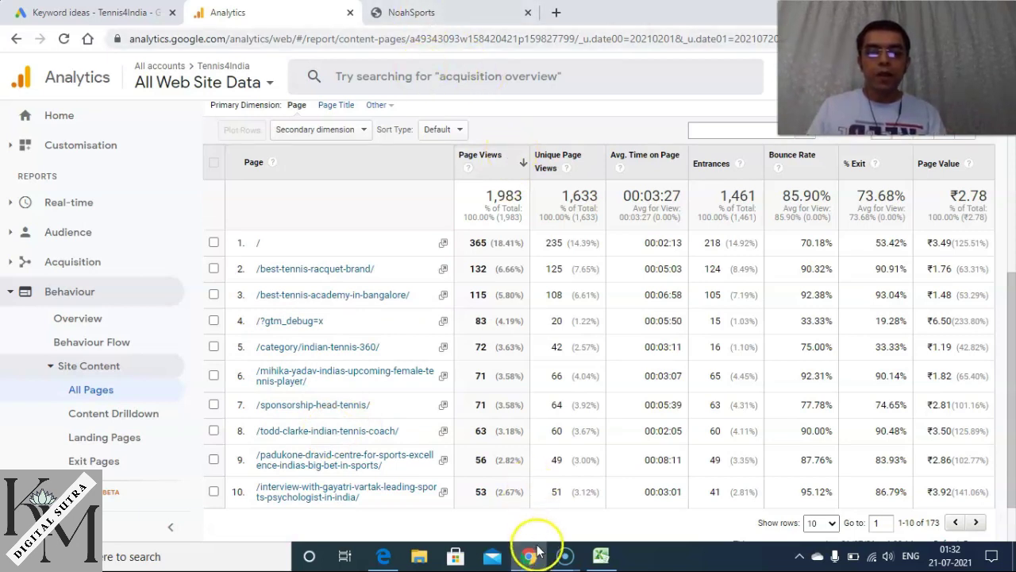
{"action": "mouse_move", "coordinate": [534, 561]}
{"action": "left_click", "coordinate": [536, 507]}
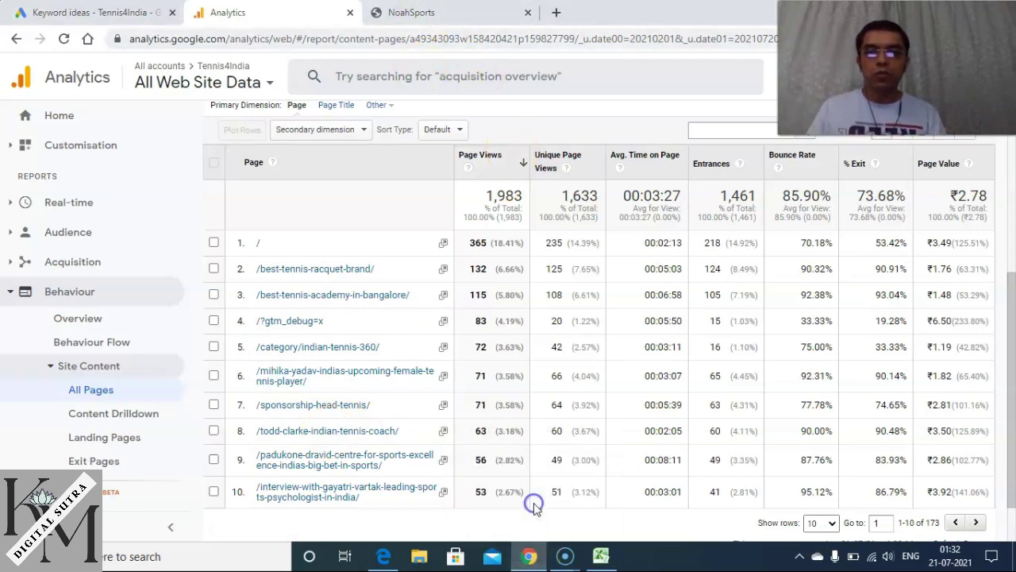
Open a new browser tab and search for "google"
{"action": "left_click", "coordinate": [556, 12]}
{"action": "type", "text": "goo"}
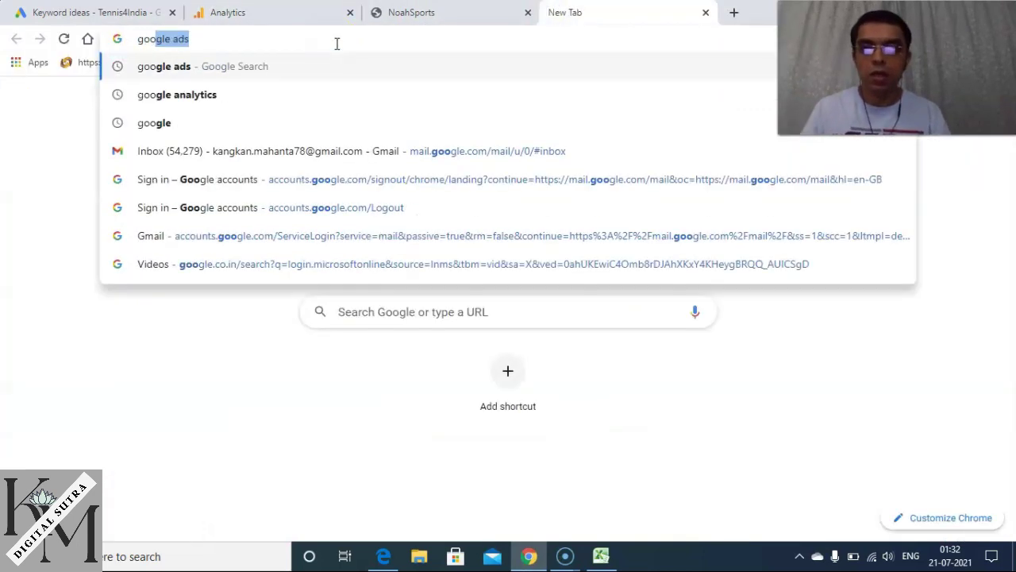
{"action": "key", "text": "BackSpace"}
{"action": "type", "text": "gle"}
{"action": "left_click", "coordinate": [265, 67]}
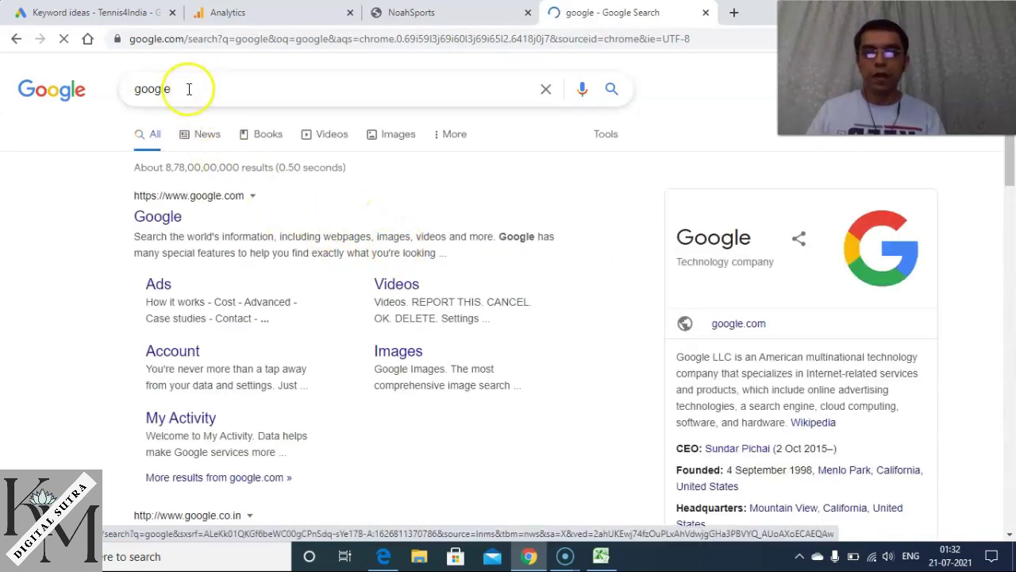
Replace the search query with "sports shoes" to bring up Google's autocomplete suggestions
{"action": "left_click_drag", "start_coordinate": [189, 89], "coordinate": [87, 88]}
{"action": "key", "text": "BackSpace"}
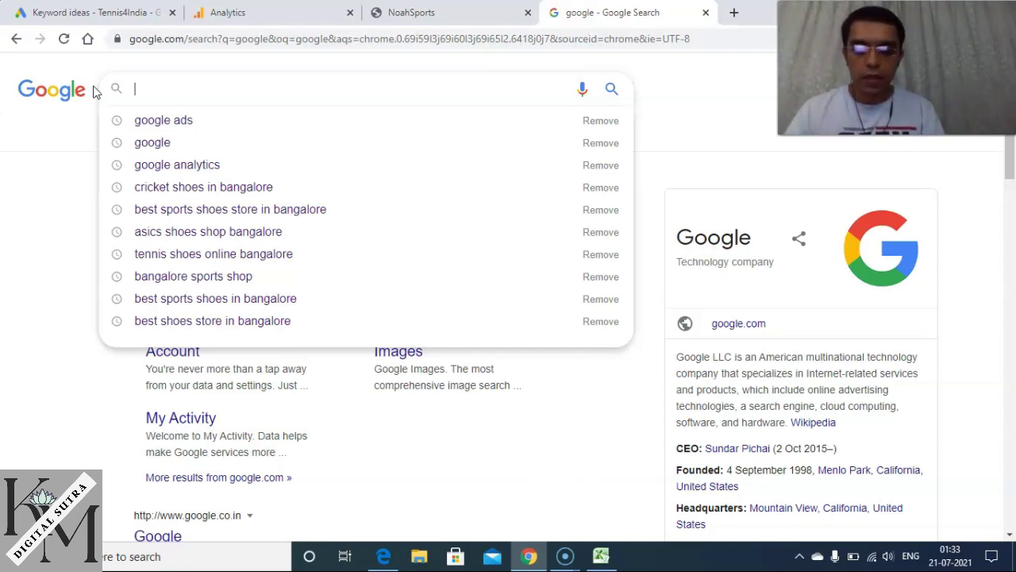
{"action": "type", "text": "s"}
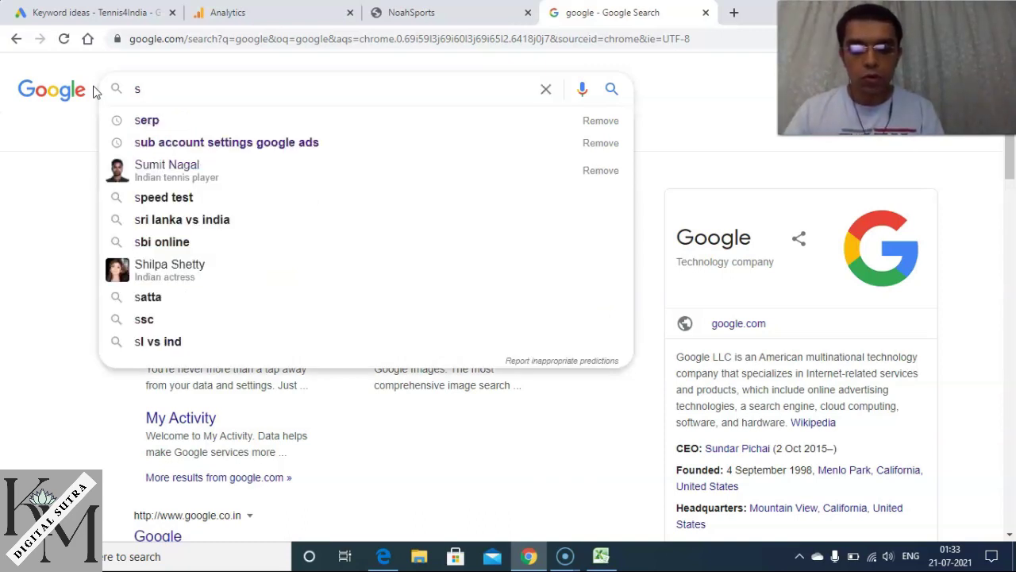
{"action": "type", "text": "ports shoes"}
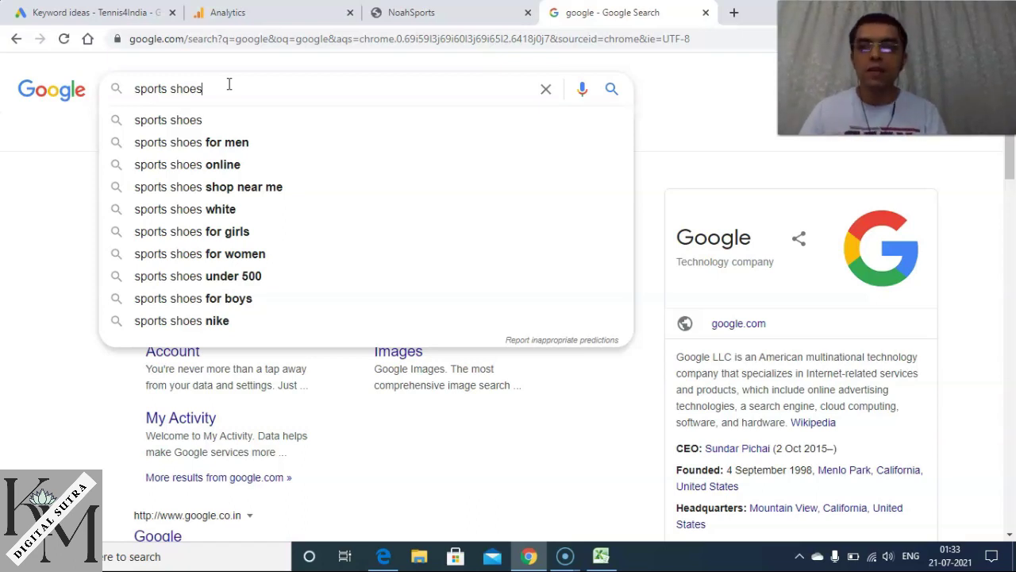
Extend the query to "best sports shoes in bangalore" and run the search
{"action": "left_click", "coordinate": [173, 82]}
{"action": "left_click", "coordinate": [135, 85]}
{"action": "type", "text": "best"}
{"action": "left_click", "coordinate": [255, 91]}
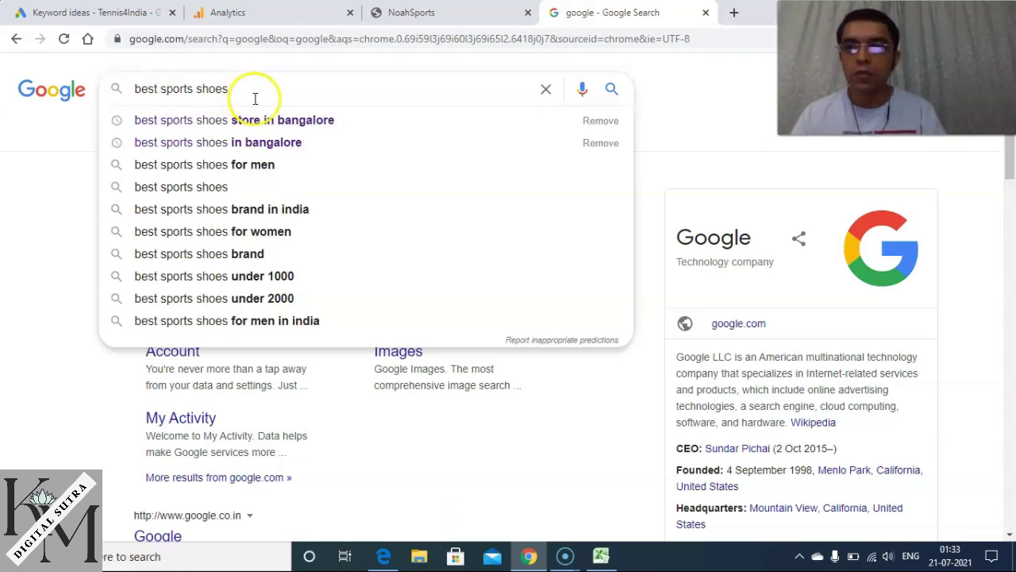
{"action": "type", "text": "in"}
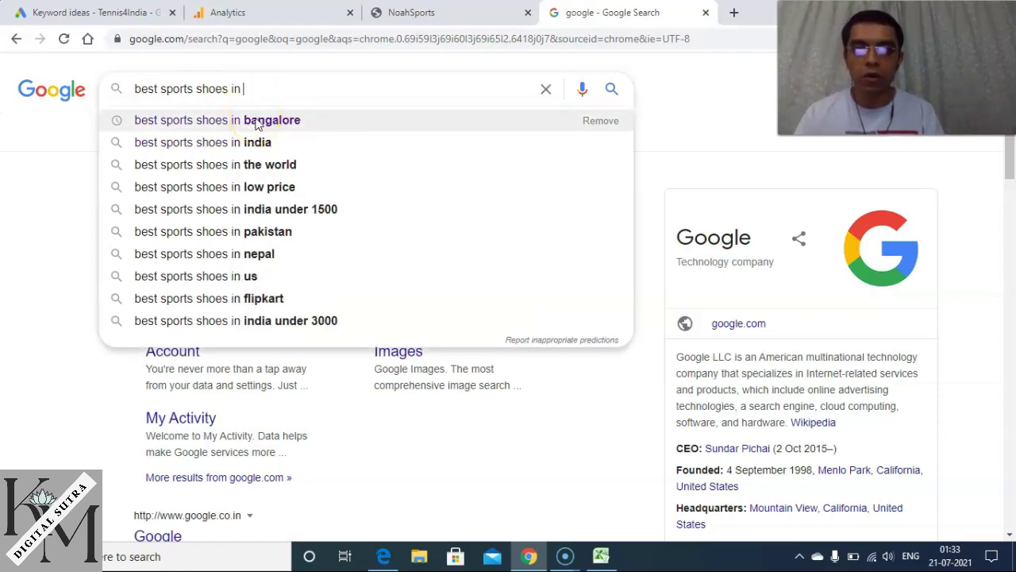
{"action": "left_click", "coordinate": [258, 122]}
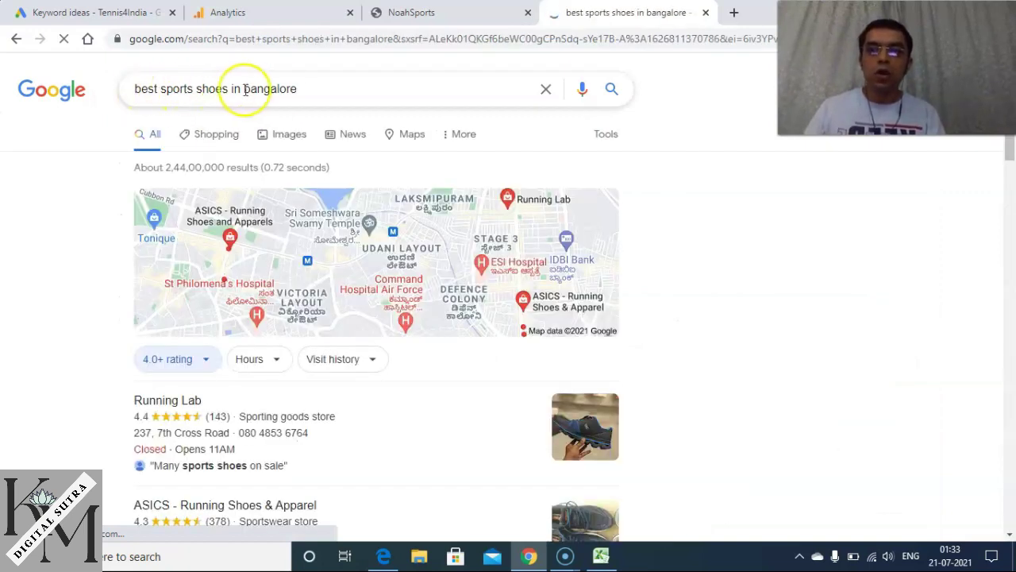
Insert "shop" into the query and search for "best sports shoes shop in bangalore"
{"action": "left_click", "coordinate": [307, 90]}
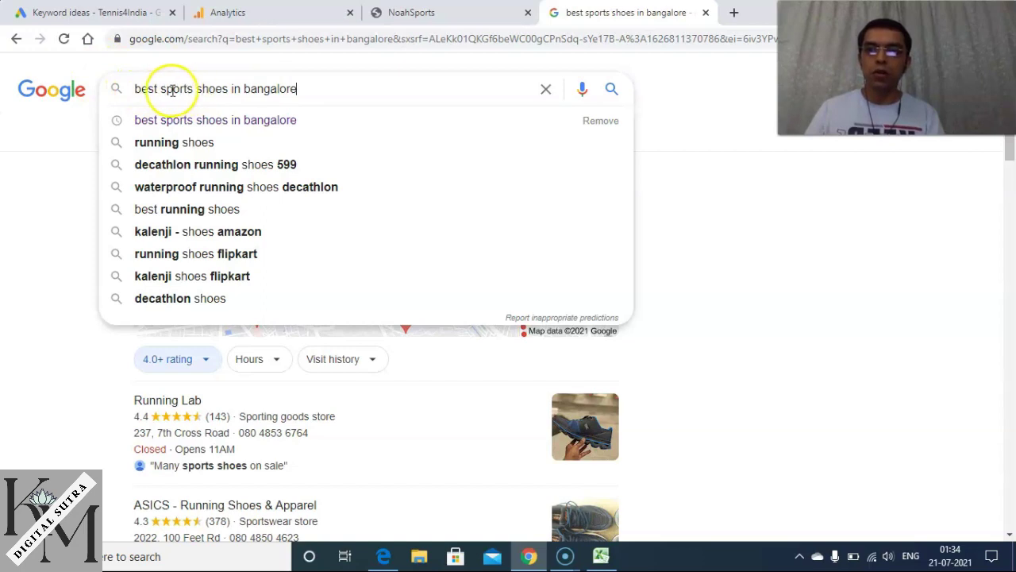
{"action": "left_click", "coordinate": [234, 88]}
{"action": "type", "text": "shop"}
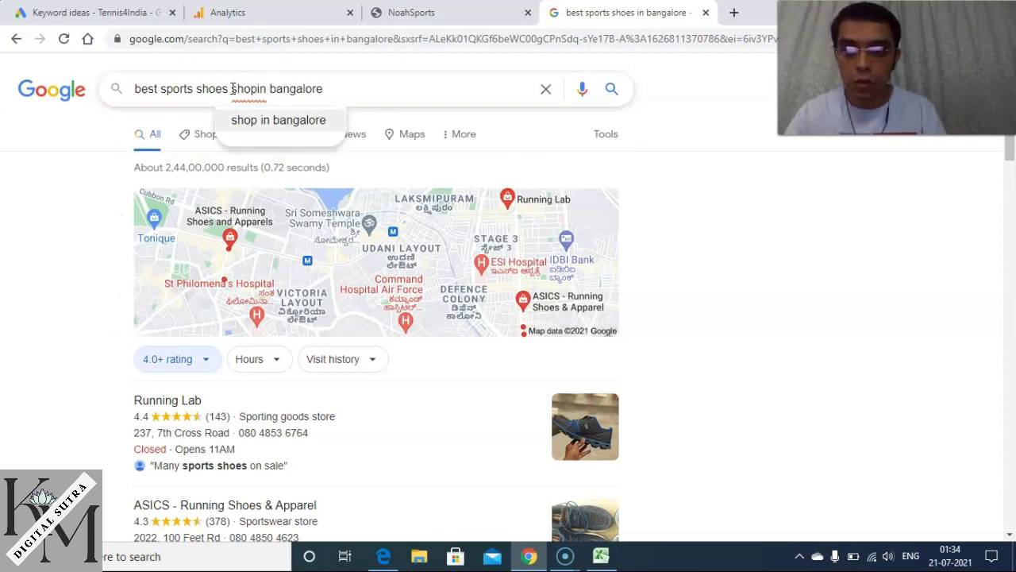
{"action": "left_click", "coordinate": [305, 127]}
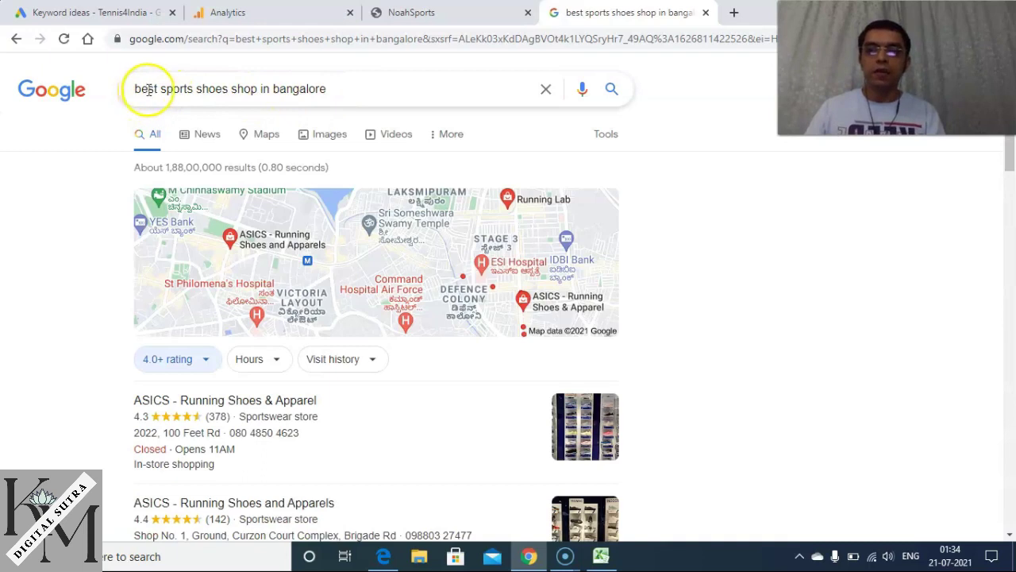
Highlight the query's word groups one by one, such as "best sports" and "sports shoes", and finally the whole phrase
{"action": "left_click", "coordinate": [341, 89]}
{"action": "left_click_drag", "start_coordinate": [341, 89], "coordinate": [195, 87]}
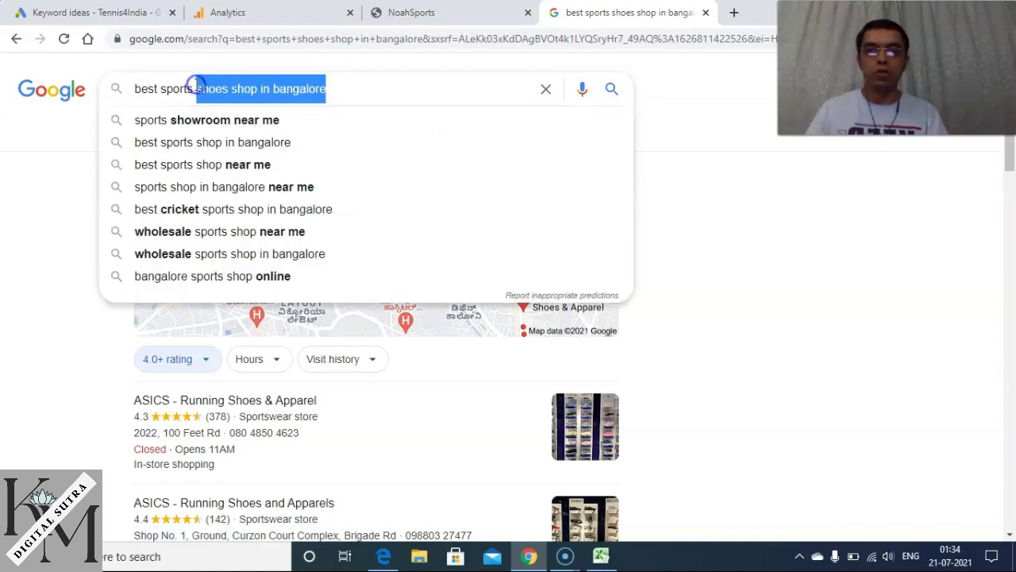
{"action": "left_click", "coordinate": [341, 89]}
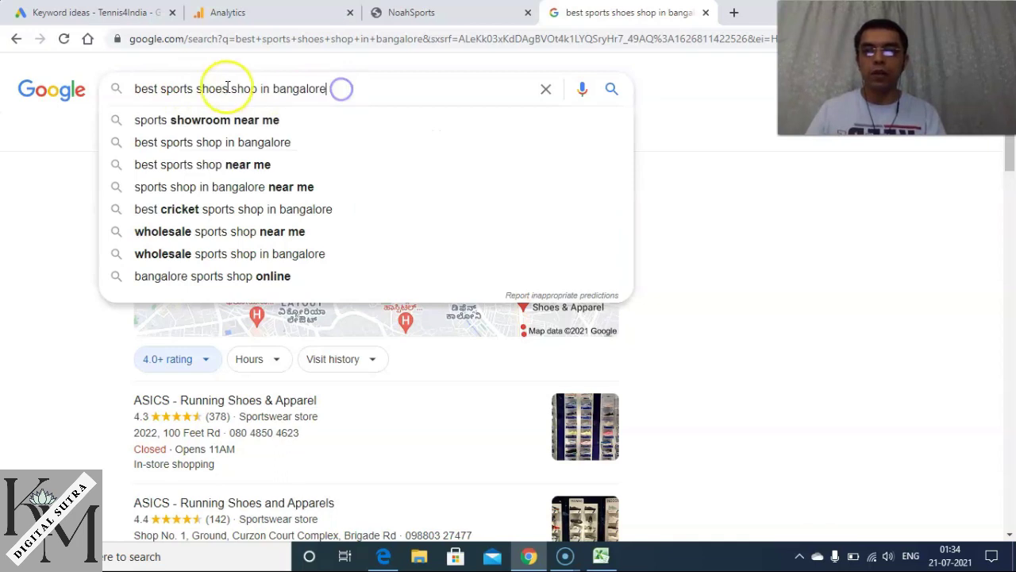
{"action": "left_click_drag", "start_coordinate": [194, 88], "coordinate": [125, 88]}
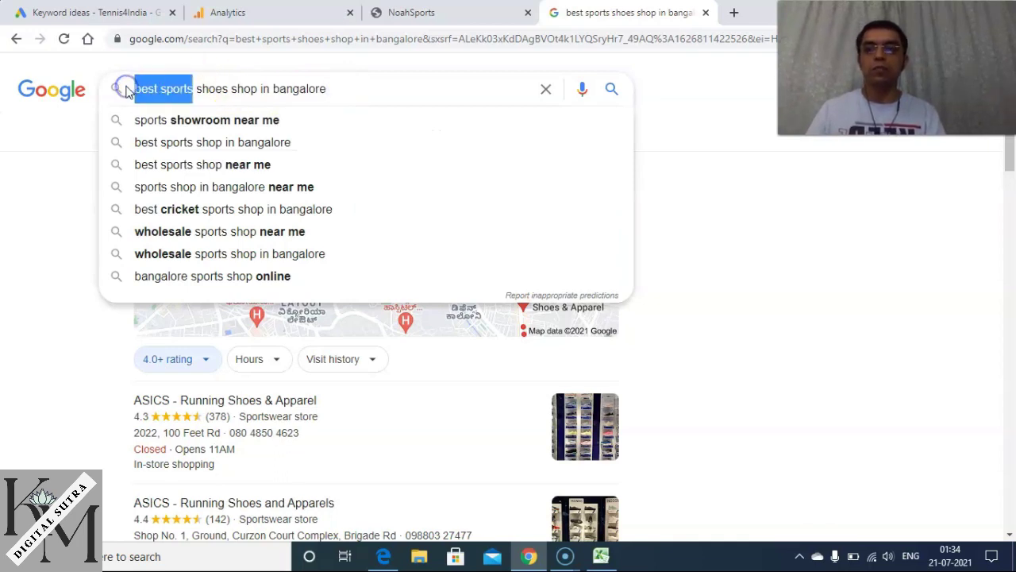
{"action": "left_click", "coordinate": [208, 89]}
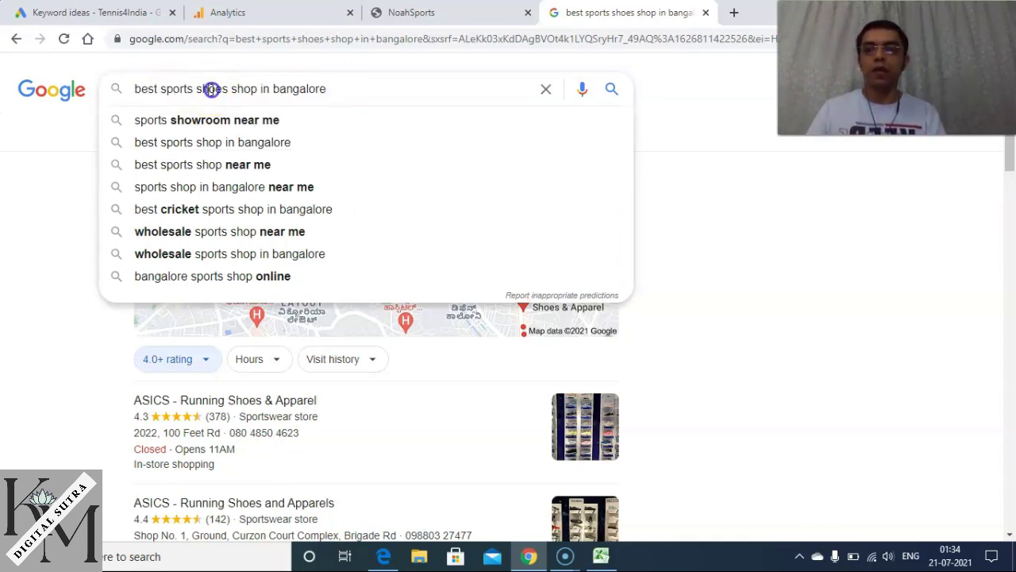
{"action": "left_click_drag", "start_coordinate": [229, 89], "coordinate": [164, 89]}
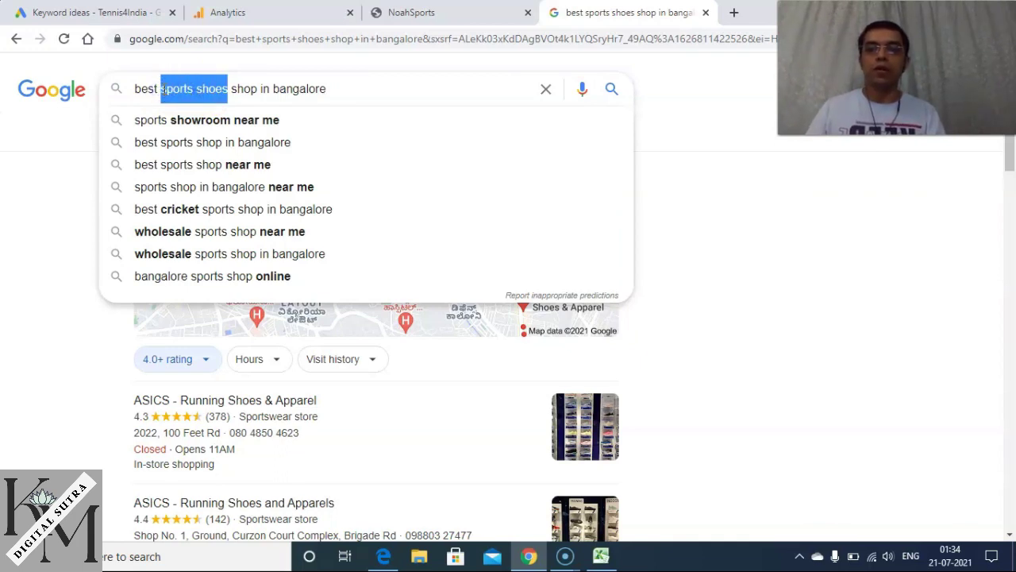
{"action": "left_click", "coordinate": [335, 88]}
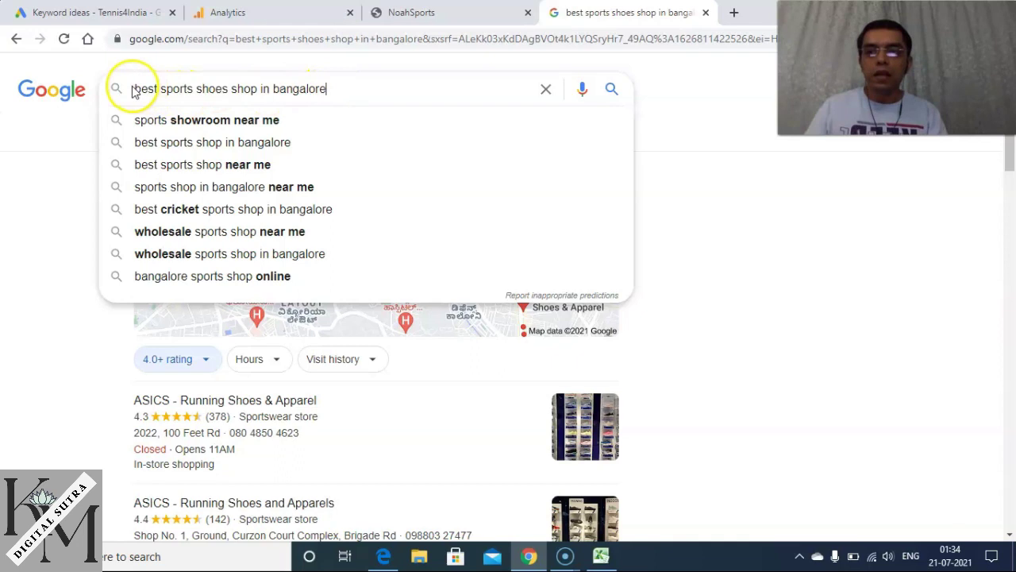
{"action": "left_click_drag", "start_coordinate": [133, 88], "coordinate": [346, 87]}
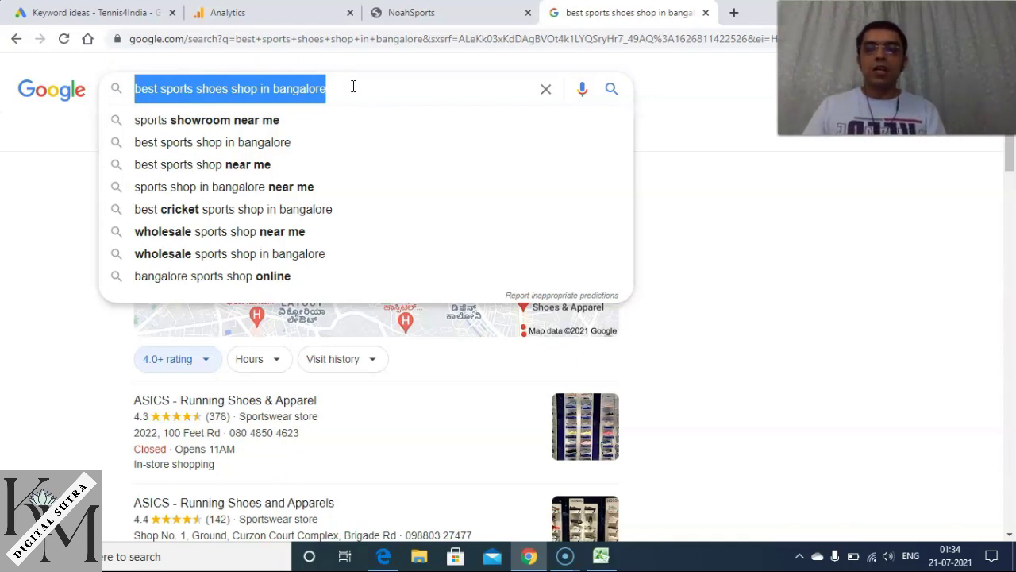
Close the suggestions, check the related searches below the results, and return to the start of the results page
{"action": "left_click", "coordinate": [738, 280]}
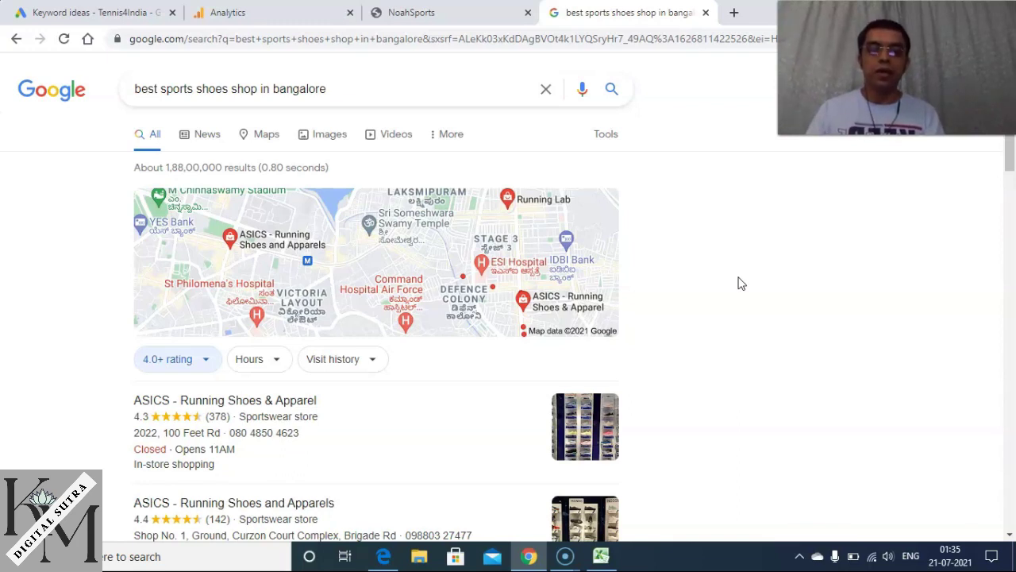
{"action": "left_click_drag", "start_coordinate": [1010, 159], "coordinate": [1011, 478]}
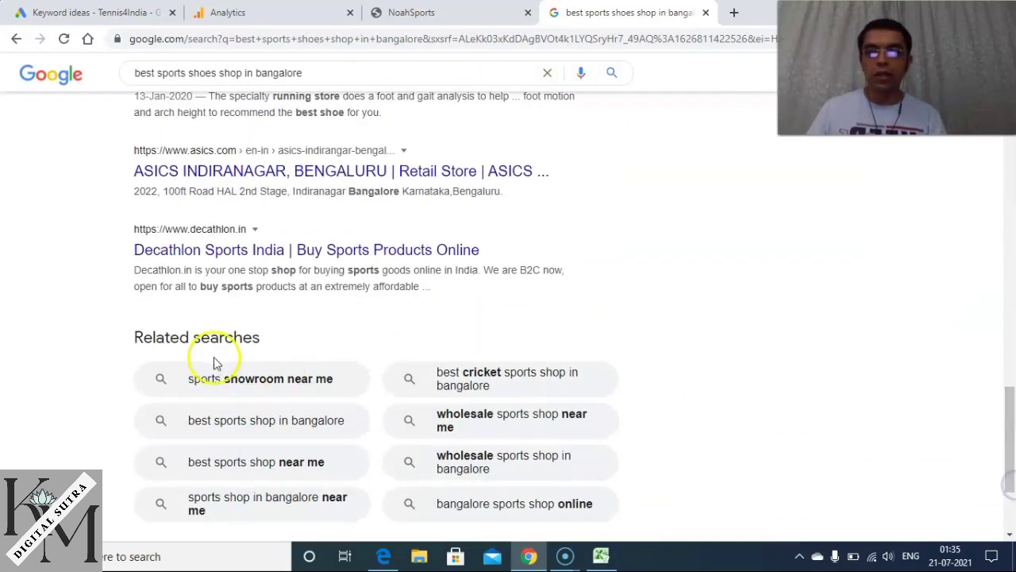
{"action": "left_click_drag", "start_coordinate": [1003, 413], "coordinate": [1002, 166]}
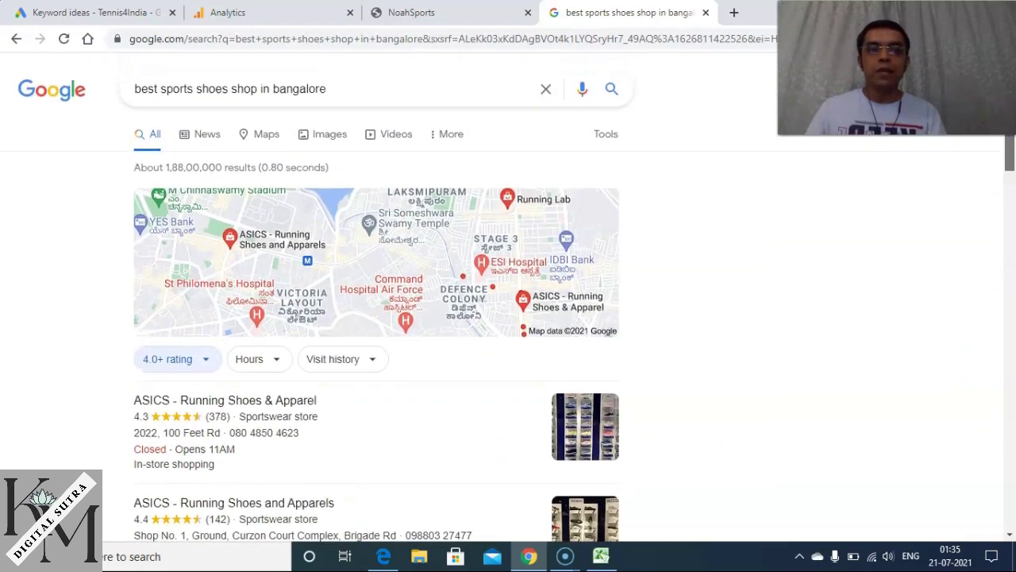